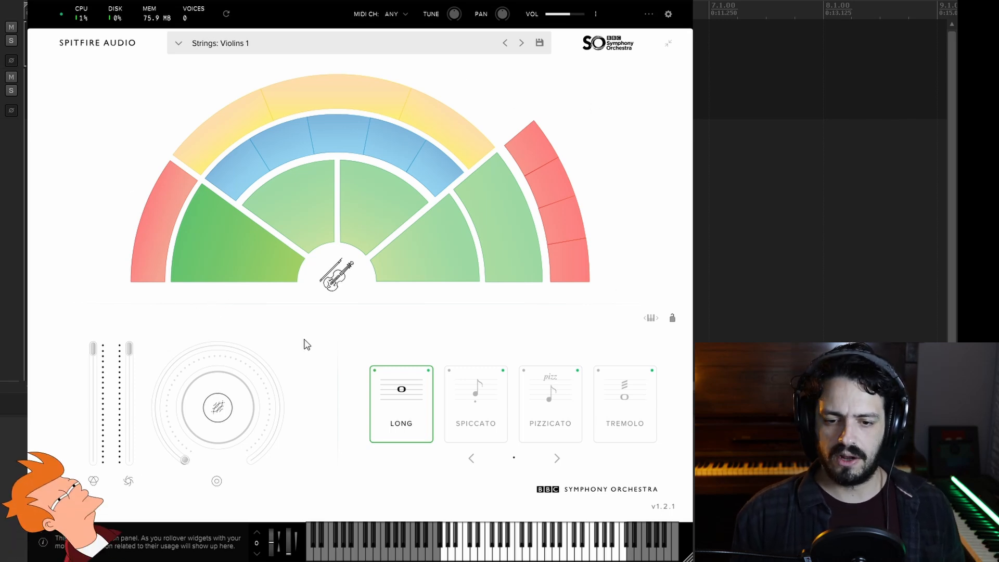
- Examine the instrument sections and their descriptions in the orchestra seating chart, including Harp and Celeste
{"action": "mouse_move", "coordinate": [318, 217]}
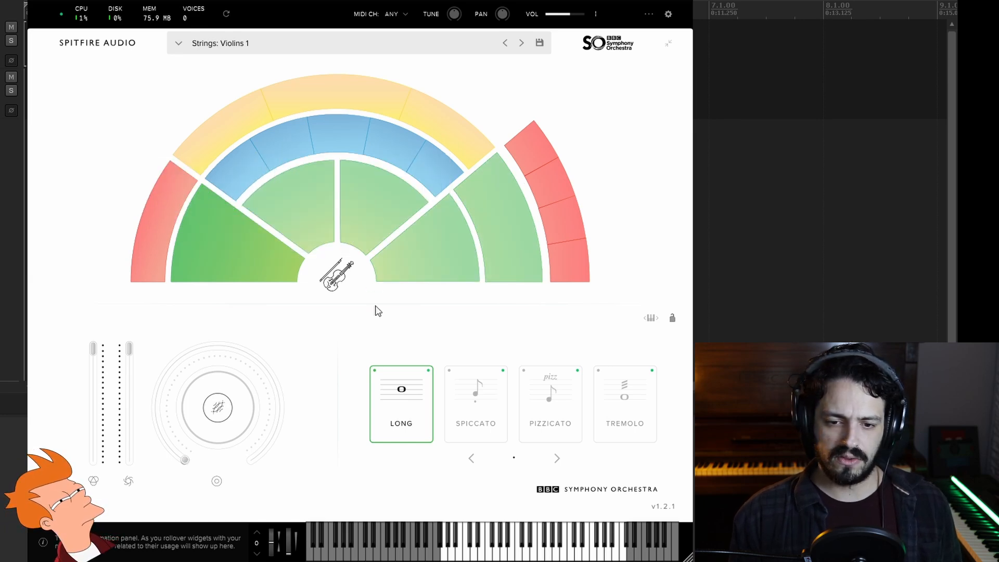
{"action": "mouse_move", "coordinate": [426, 168]}
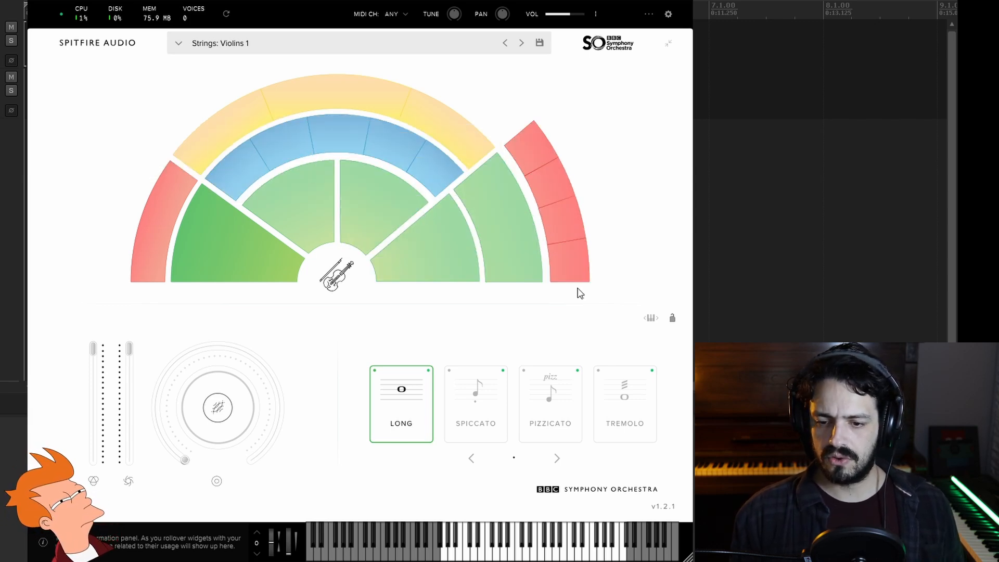
{"action": "mouse_move", "coordinate": [200, 141]}
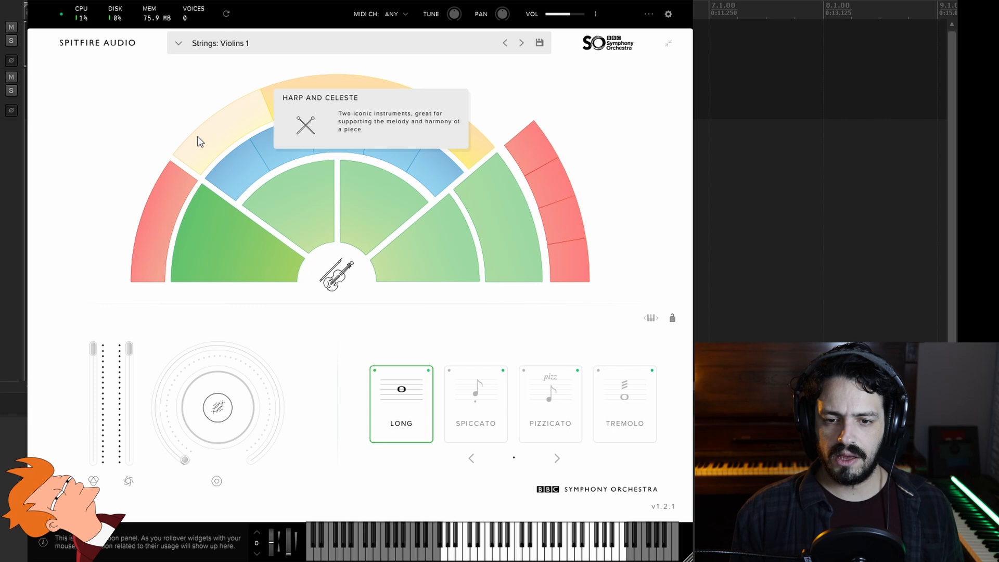
{"action": "mouse_move", "coordinate": [332, 105]}
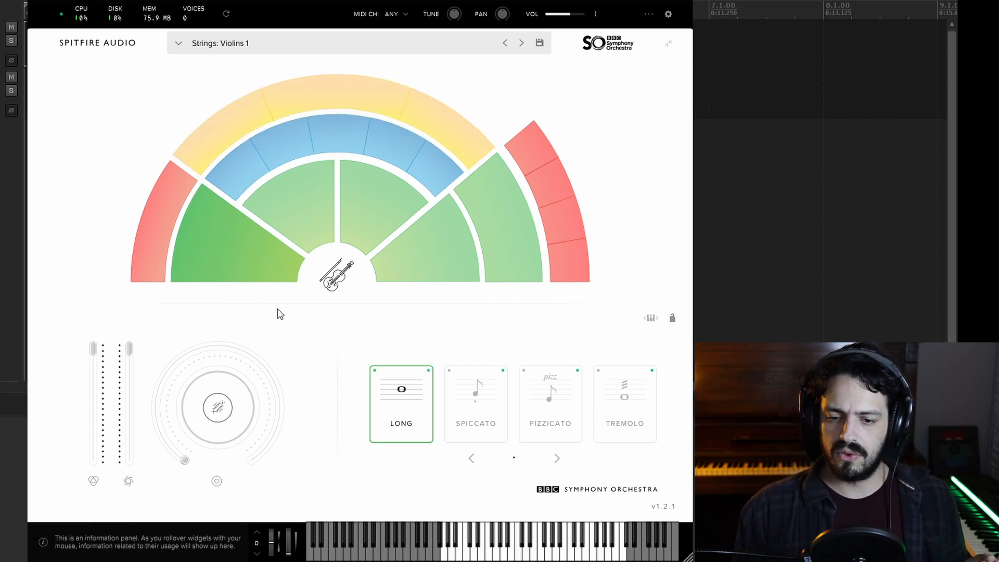
{"action": "mouse_move", "coordinate": [278, 272]}
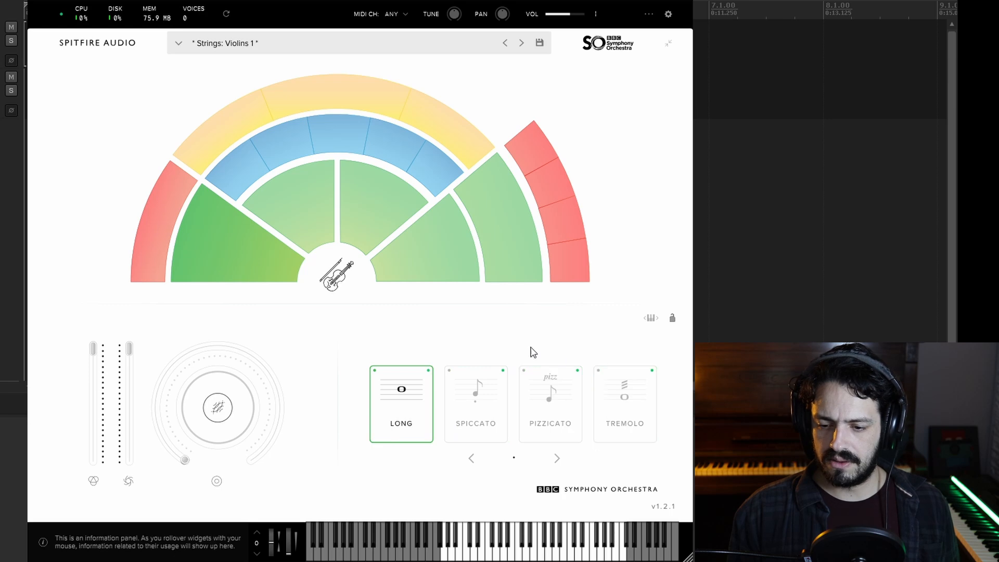
- Audition the Spiccato, Pizzicato and Tremolo techniques of Violins 1, ending on the Long technique
{"action": "left_click", "coordinate": [474, 405]}
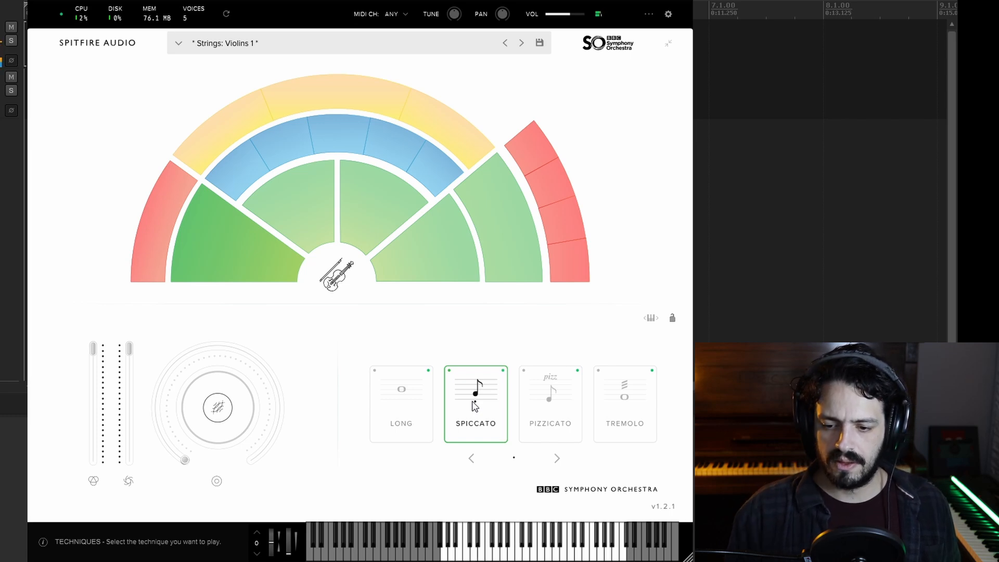
{"action": "left_click", "coordinate": [533, 406]}
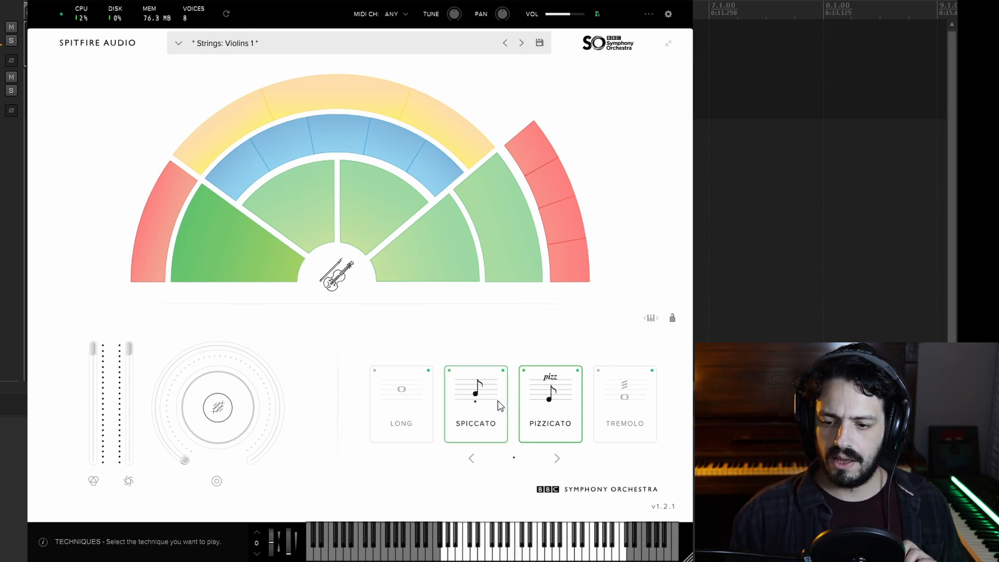
{"action": "left_click", "coordinate": [630, 408]}
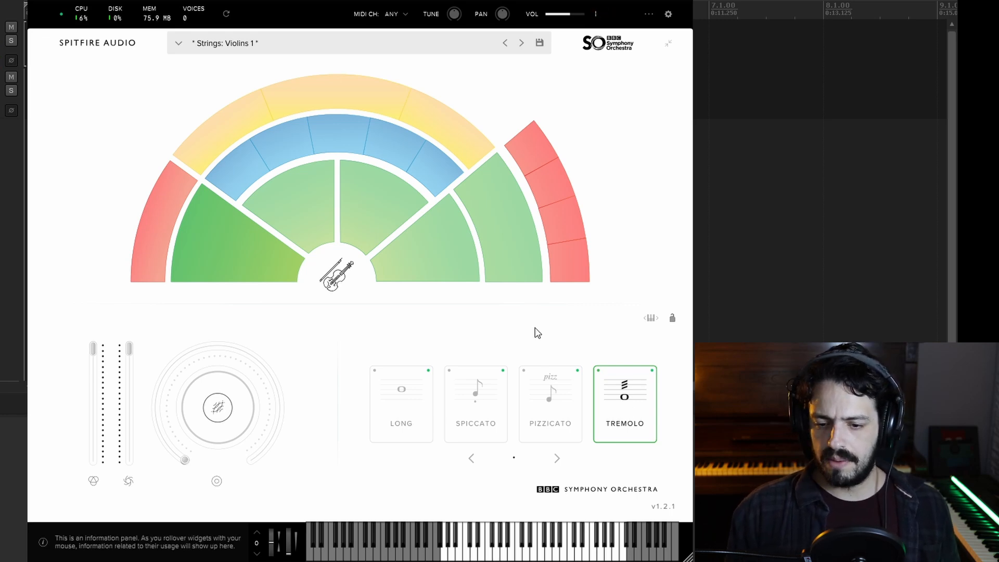
{"action": "left_click", "coordinate": [412, 384]}
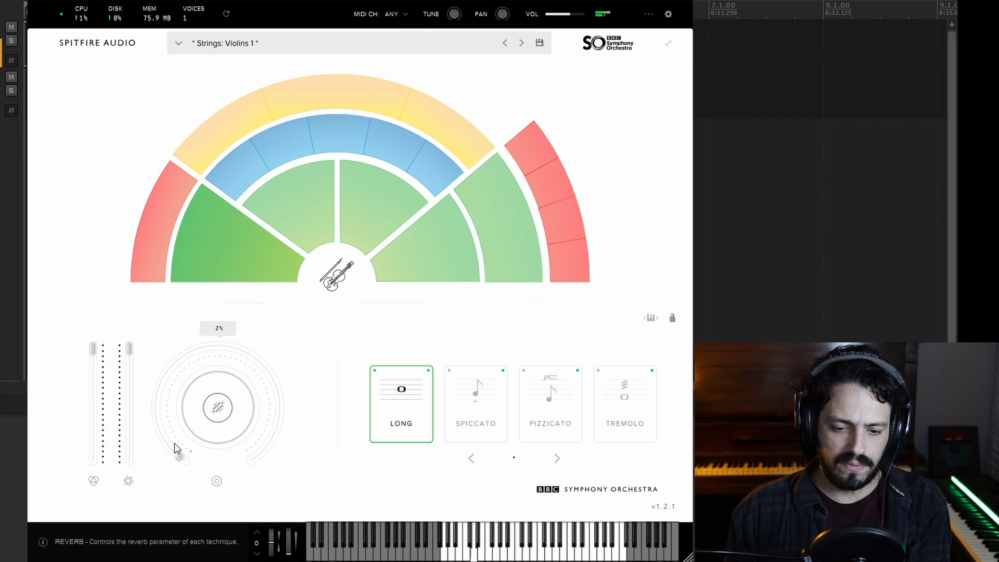
- Try out the Reverb, Dynamics and Expression controls on Violins 1, ending with Dynamics and Expression at 100%
{"action": "left_click_drag", "start_coordinate": [171, 381], "coordinate": [159, 407]}
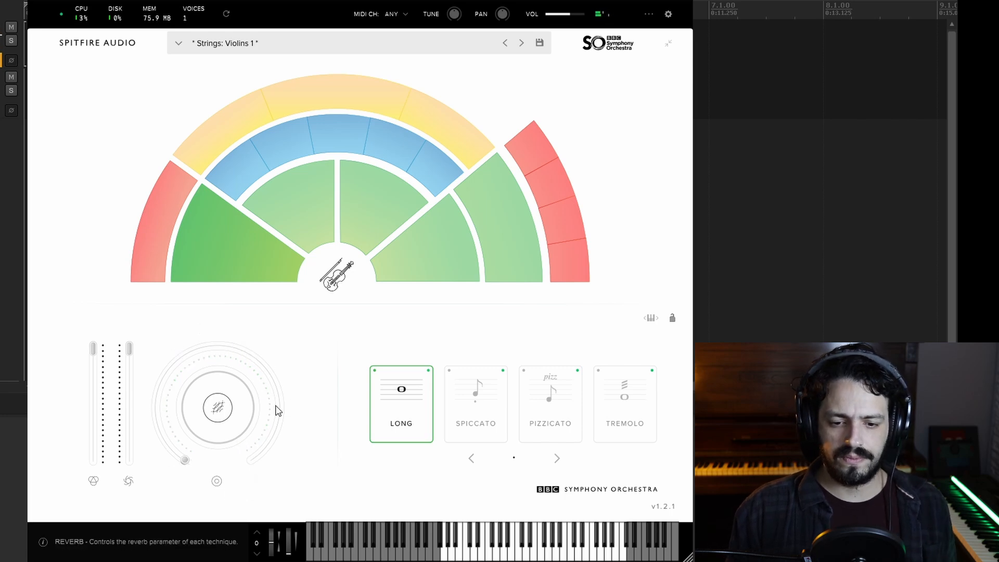
{"action": "mouse_move", "coordinate": [131, 350]}
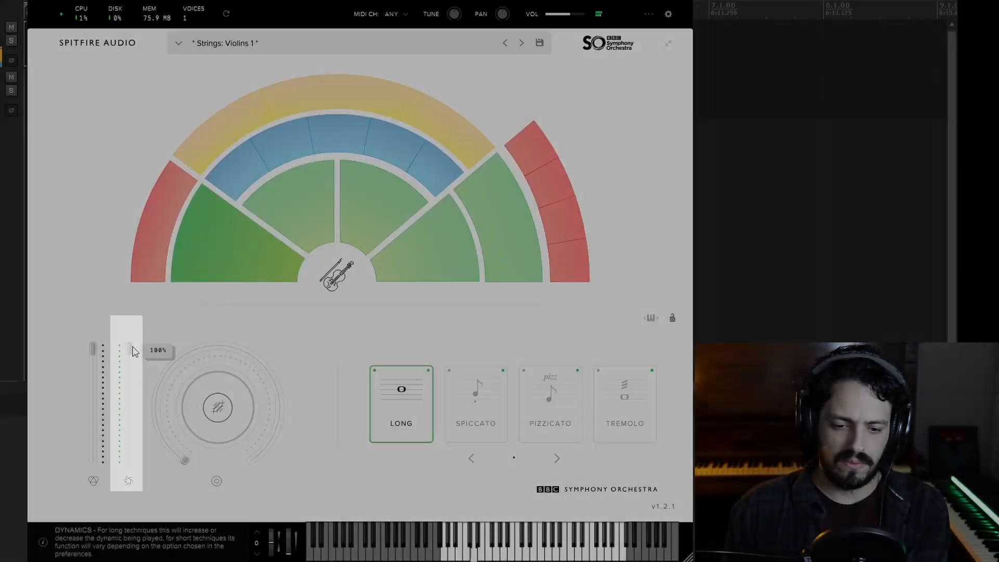
{"action": "mouse_move", "coordinate": [133, 351]}
{"action": "left_mouse_down"}
{"action": "mouse_move", "coordinate": [130, 458]}
{"action": "mouse_move", "coordinate": [127, 348]}
{"action": "left_mouse_up"}
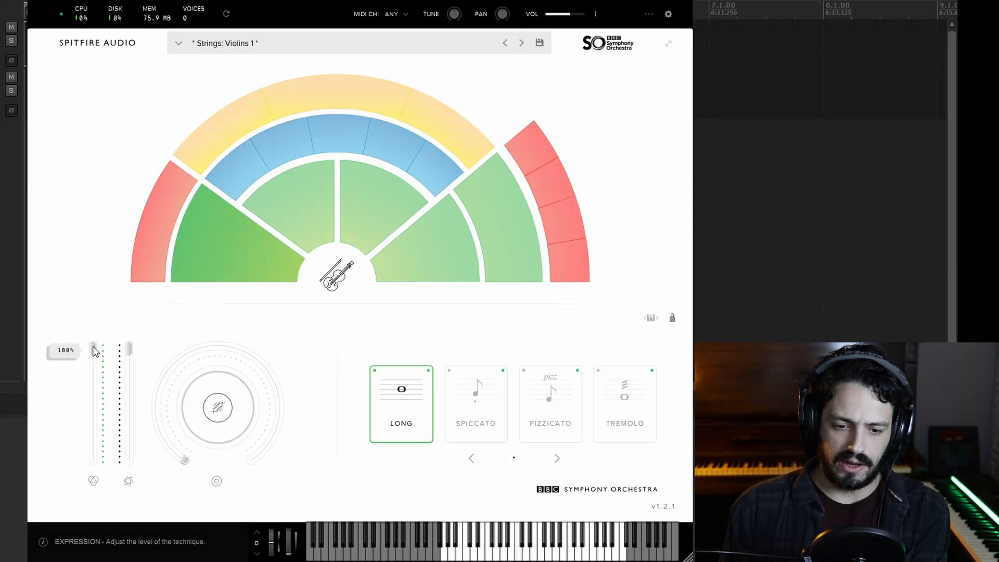
{"action": "mouse_move", "coordinate": [95, 350]}
{"action": "left_mouse_down"}
{"action": "mouse_move", "coordinate": [91, 460]}
{"action": "mouse_move", "coordinate": [92, 347]}
{"action": "left_mouse_up"}
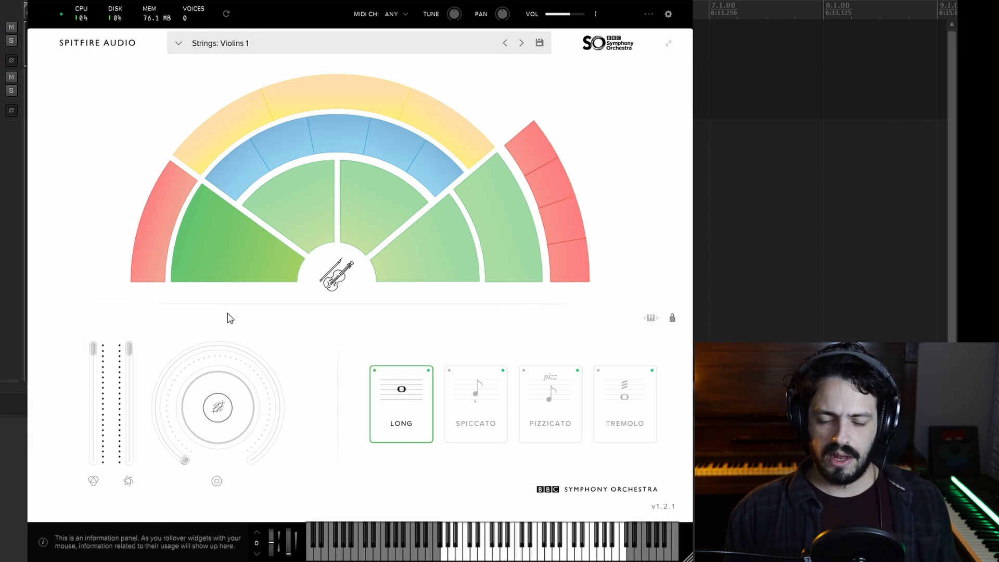
- Audition Violins 2, Violas and Celli from the seating chart, ending with Basses loaded
{"action": "mouse_move", "coordinate": [479, 260]}
{"action": "mouse_move", "coordinate": [217, 273]}
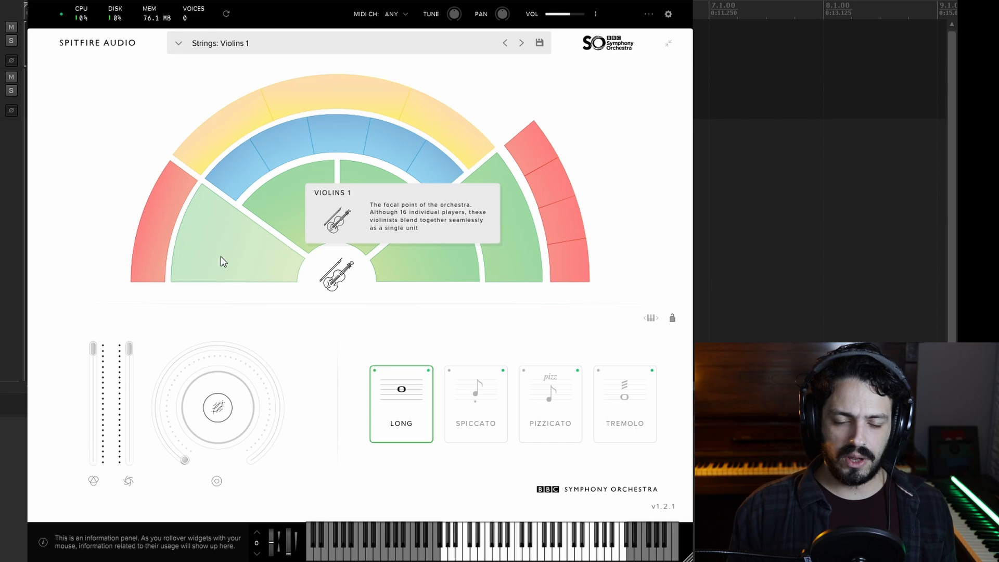
{"action": "mouse_move", "coordinate": [291, 211]}
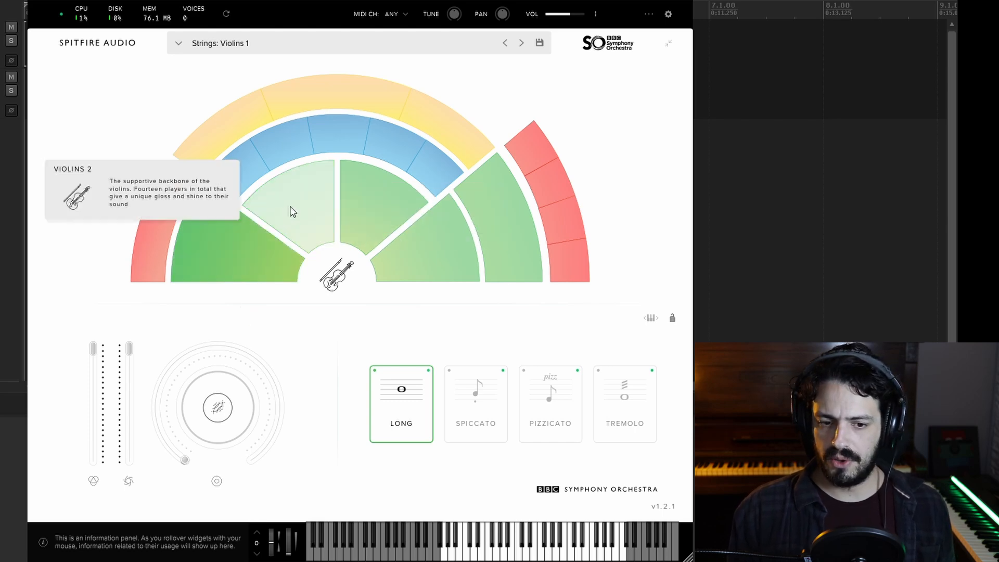
{"action": "left_click", "coordinate": [292, 211]}
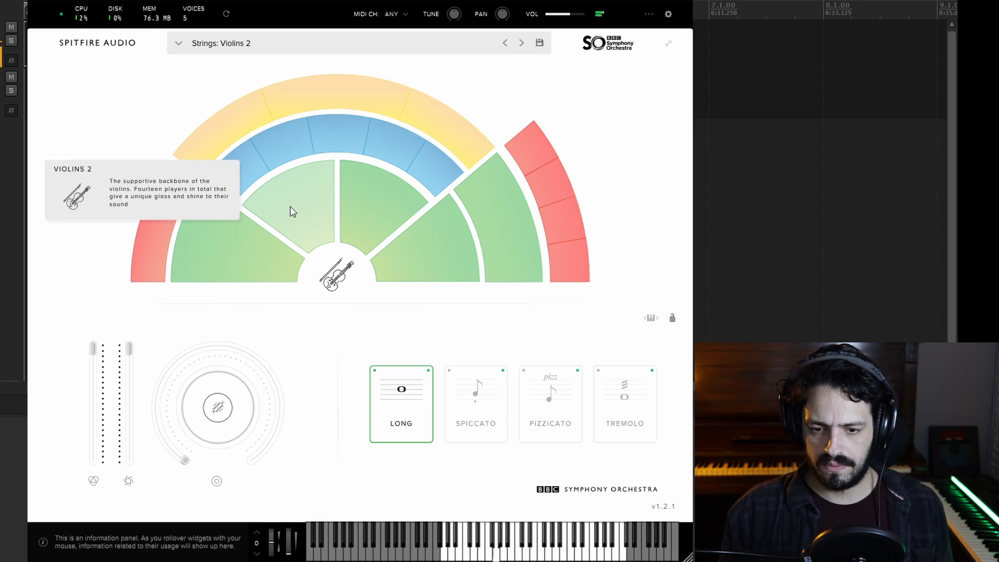
{"action": "left_click", "coordinate": [365, 206]}
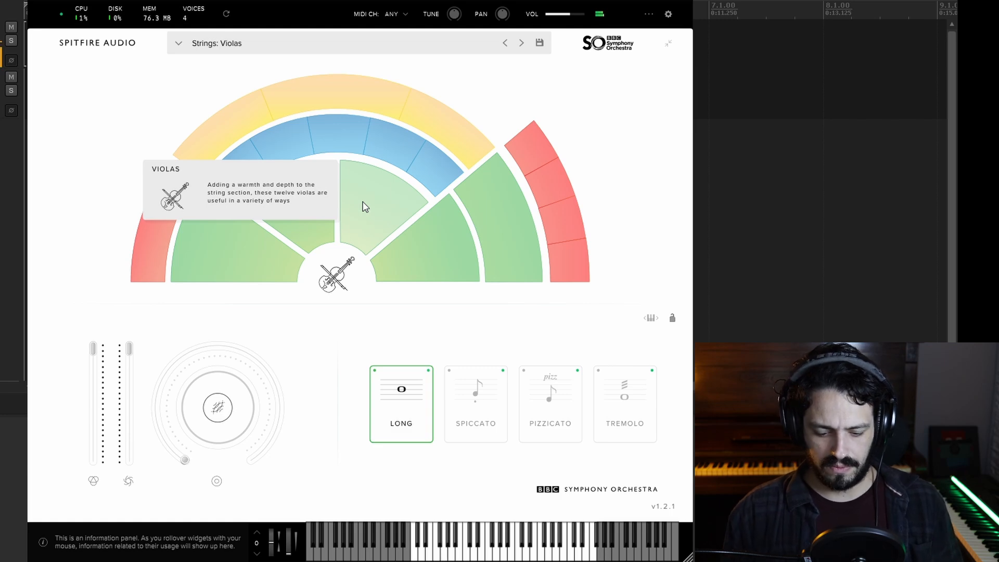
{"action": "left_click", "coordinate": [464, 270]}
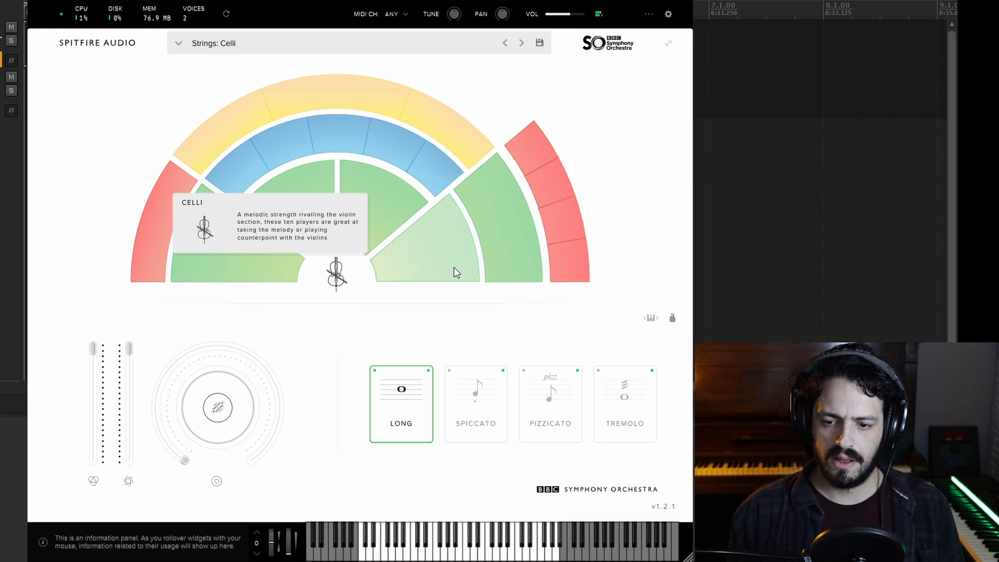
{"action": "left_click", "coordinate": [500, 220]}
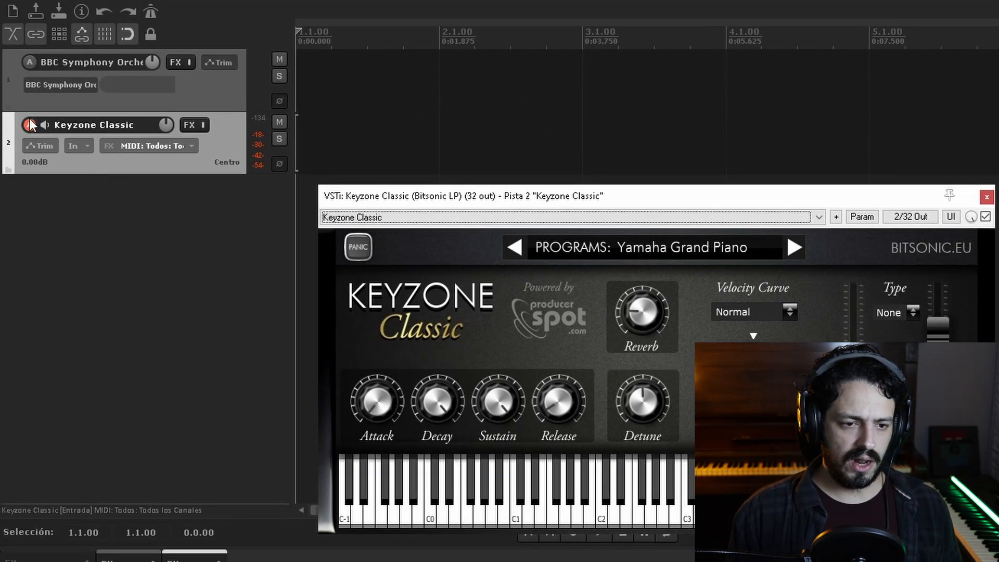
- Enable MIDI recording quantization at 1/8 on the Keyzone Classic track with an intensity of 72%
{"action": "right_click", "coordinate": [29, 123]}
{"action": "left_click", "coordinate": [139, 394]}
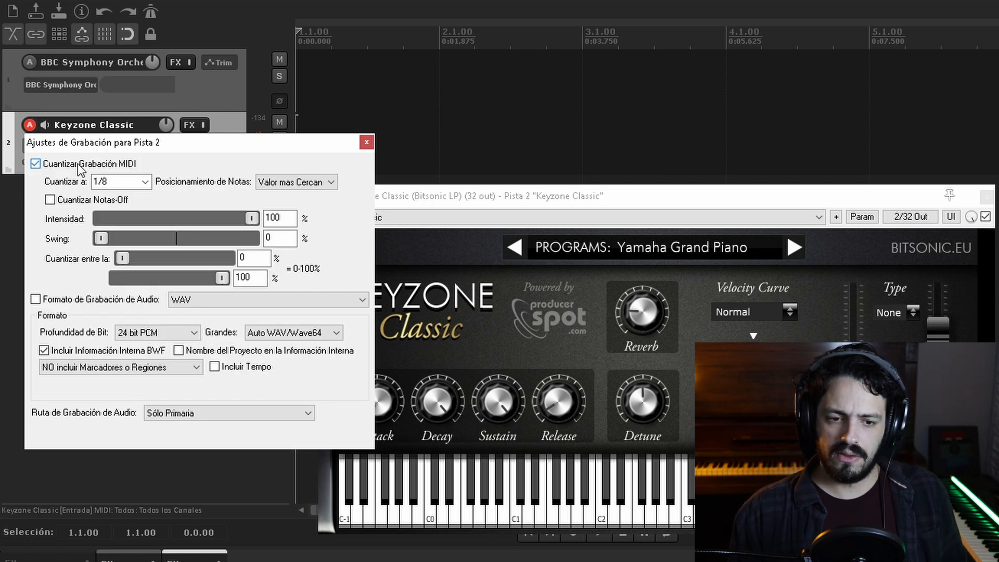
{"action": "left_click_drag", "start_coordinate": [251, 215], "coordinate": [209, 213]}
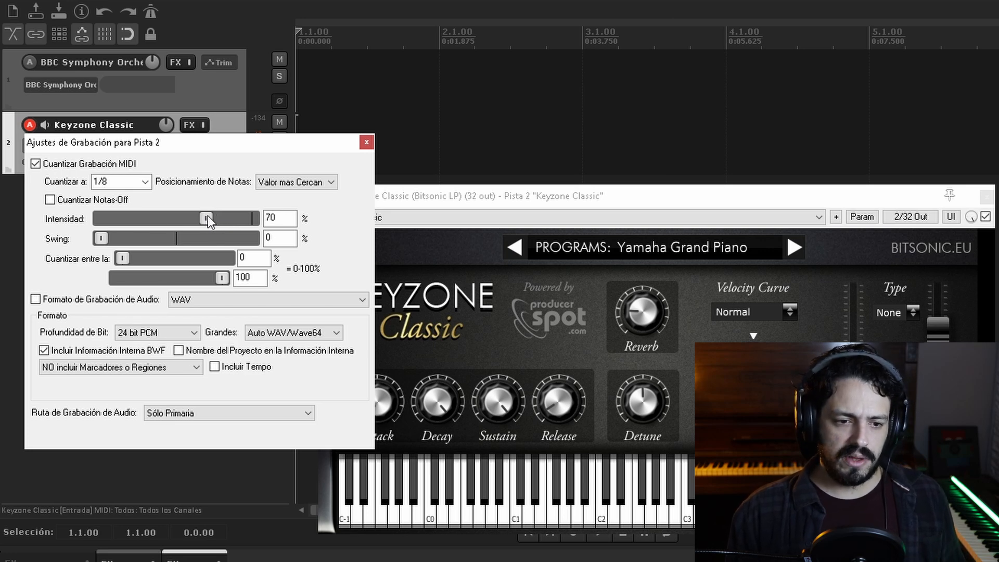
{"action": "left_click_drag", "start_coordinate": [204, 217], "coordinate": [204, 217]}
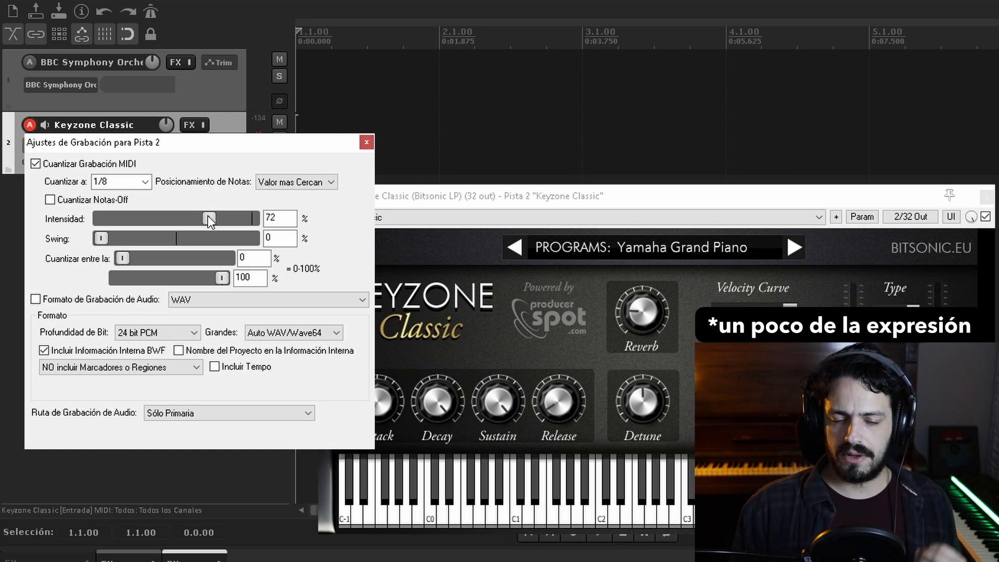
{"action": "left_click", "coordinate": [370, 144]}
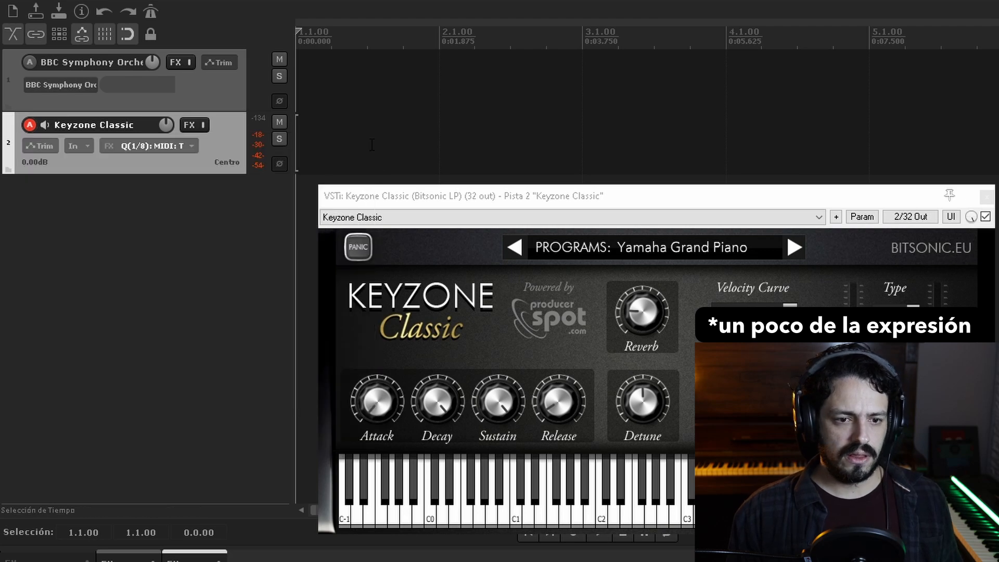
- Turn on the metronome and enable pre-roll when recording
{"action": "left_click", "coordinate": [154, 13]}
{"action": "right_click", "coordinate": [154, 12]}
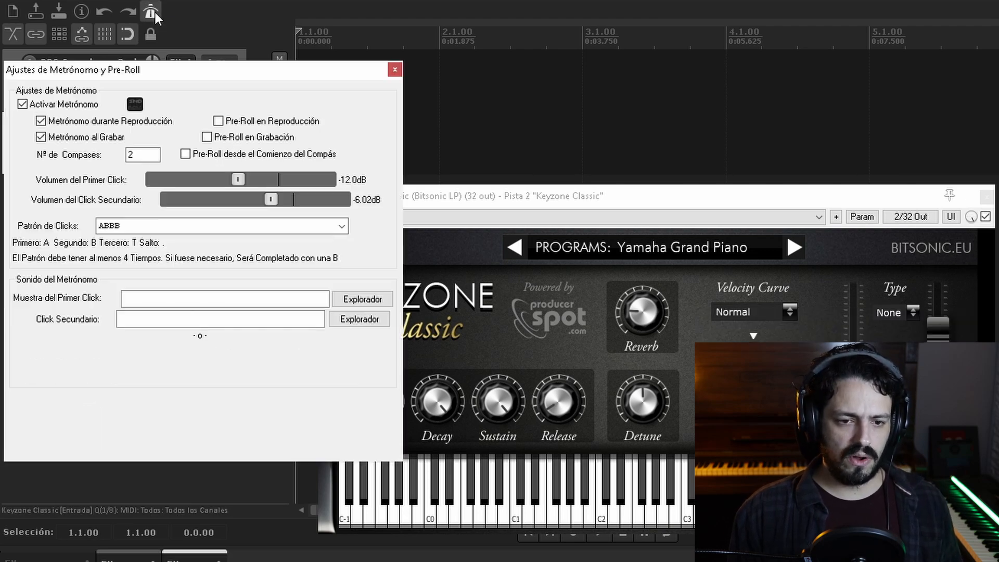
{"action": "left_click", "coordinate": [242, 141]}
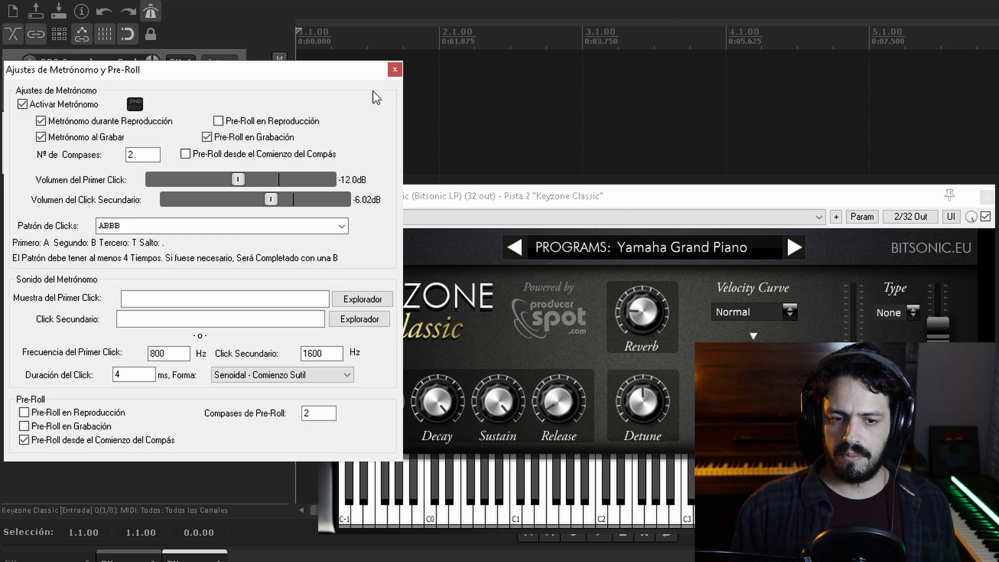
{"action": "left_click", "coordinate": [394, 70]}
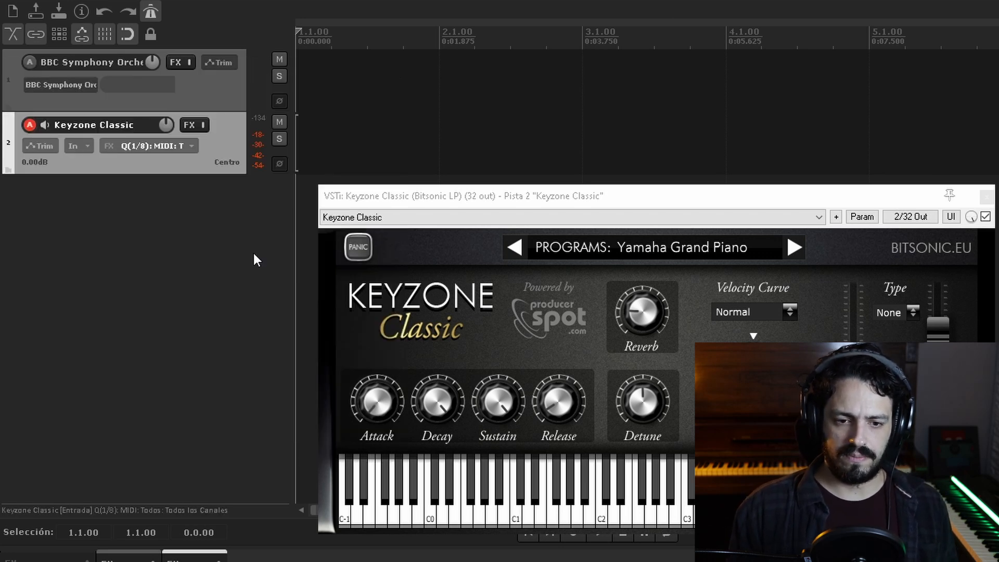
- Record a MIDI piano part of about 17 bars on the Keyzone Classic track
{"action": "scroll", "coordinate": [254, 253], "scroll_direction": "down", "scroll_amount": 5}
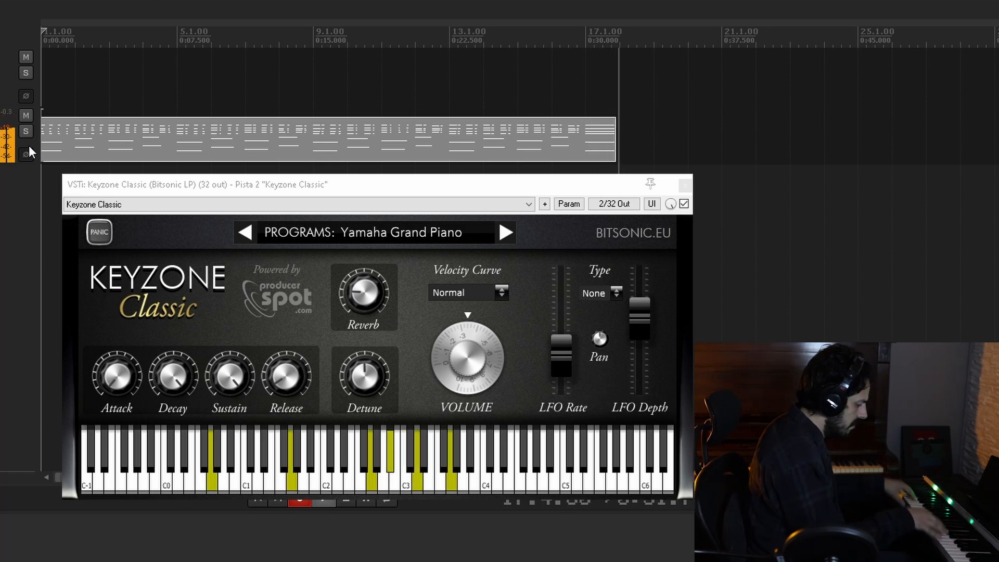
{"action": "key", "text": "space"}
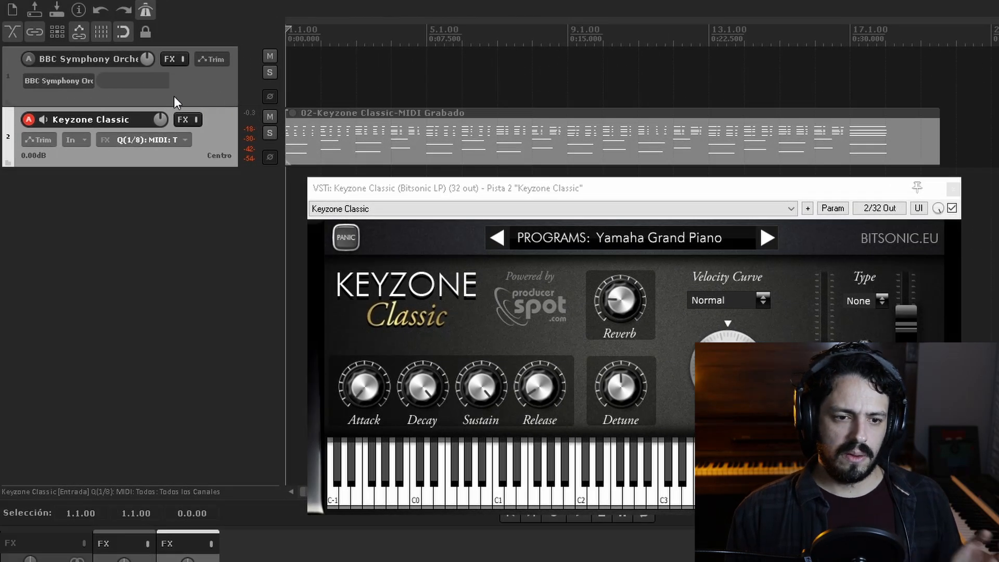
- Duplicate the BBC Symphony Orchestra track four times above the Keyzone Classic track
{"action": "right_click", "coordinate": [183, 91]}
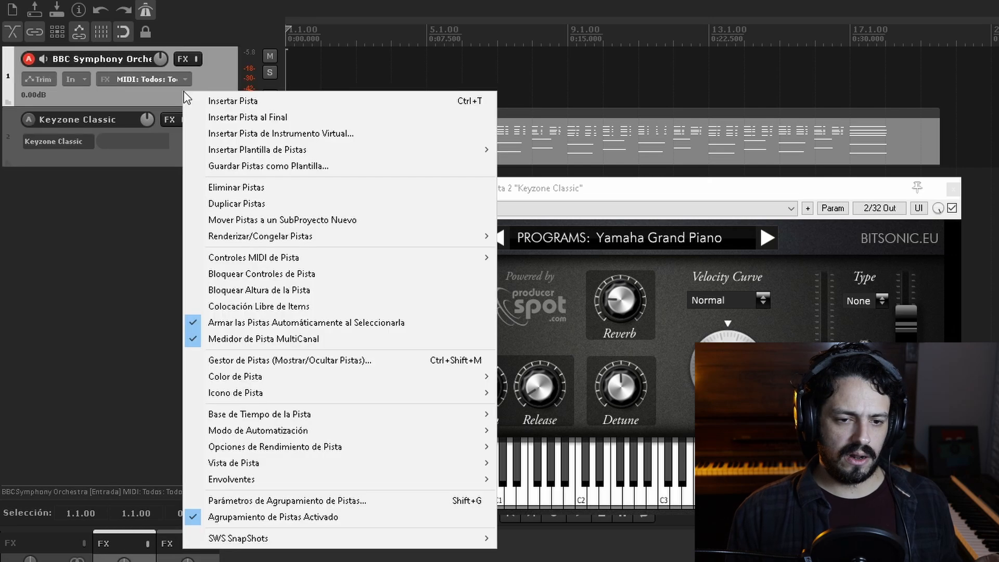
{"action": "left_click", "coordinate": [224, 200]}
{"action": "right_click", "coordinate": [210, 139]}
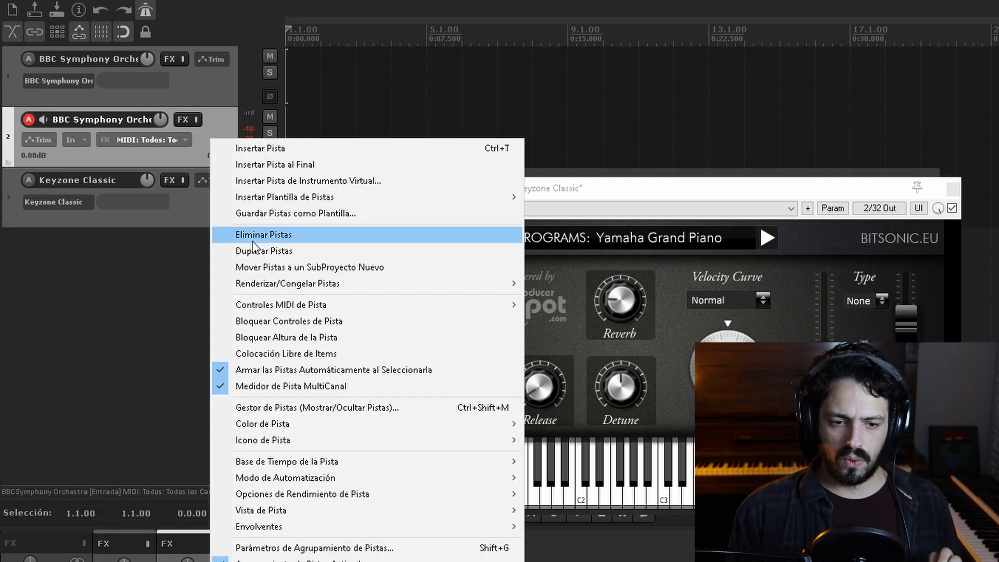
{"action": "left_click", "coordinate": [254, 256]}
{"action": "right_click", "coordinate": [226, 202]}
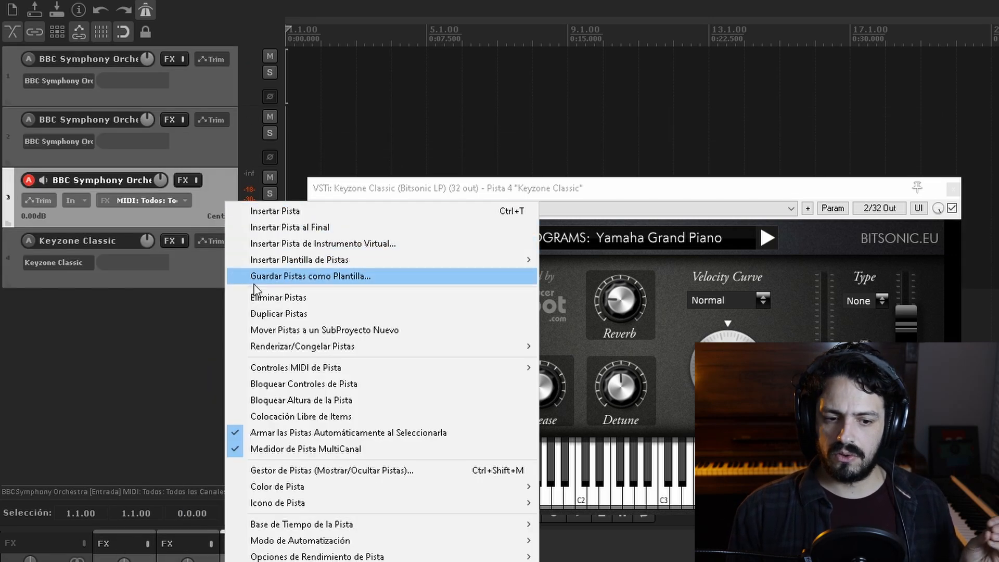
{"action": "left_click", "coordinate": [261, 314]}
{"action": "right_click", "coordinate": [212, 241]}
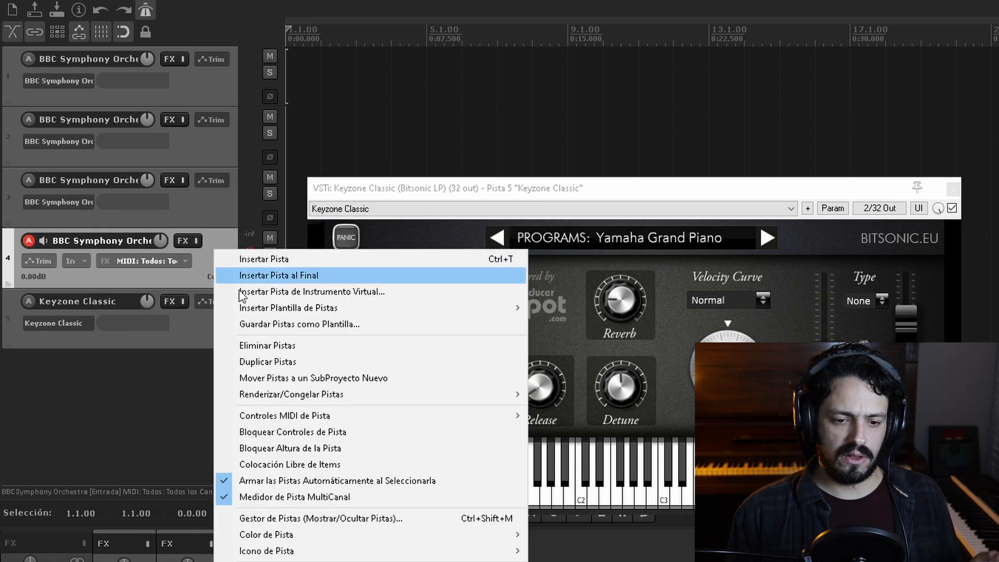
{"action": "left_click", "coordinate": [261, 361]}
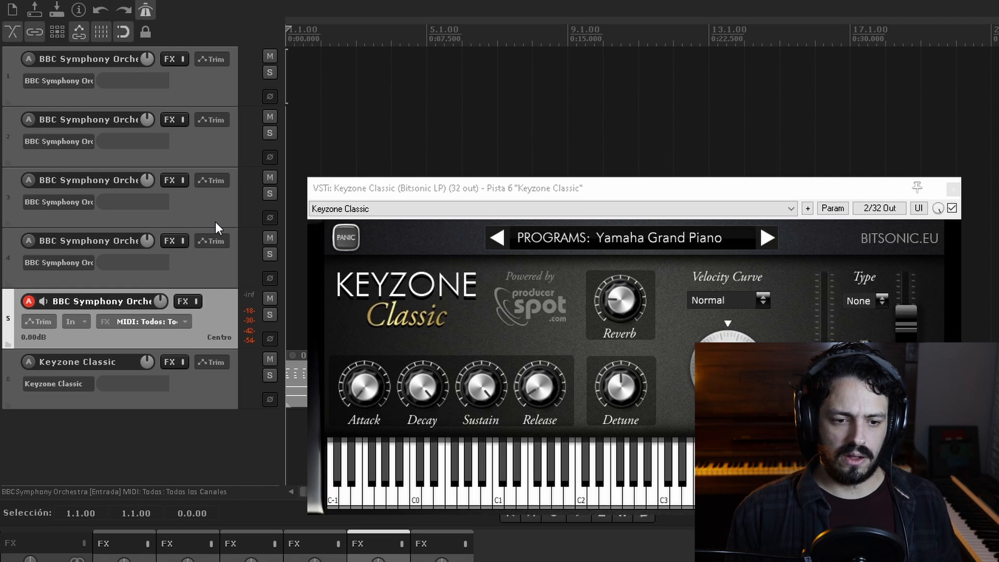
- Check the instrument loaded in the BBC Symphony Orchestra plugin on track 5, leaving its settings alone
{"action": "right_click", "coordinate": [179, 302]}
{"action": "left_click", "coordinate": [261, 316]}
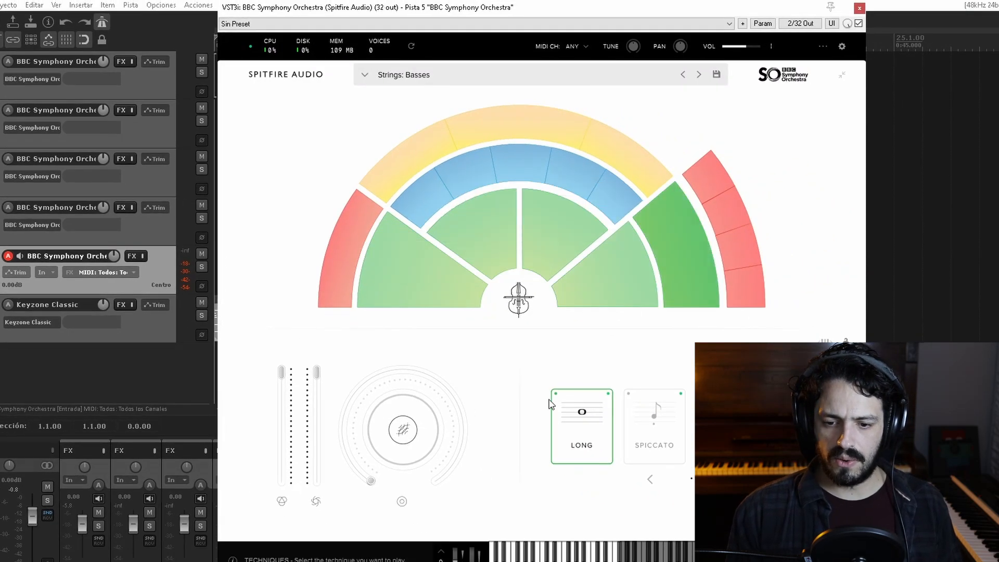
{"action": "left_click", "coordinate": [860, 9]}
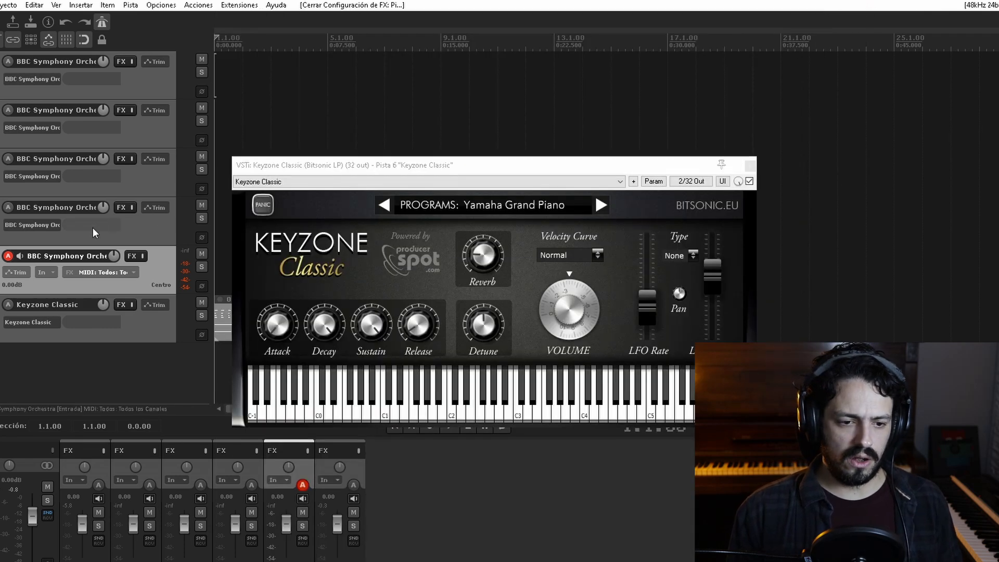
- Rename the BBC Symphony Orchestra track directly above Keyzone Classic as Contrabajos
{"action": "double_click", "coordinate": [93, 257]}
{"action": "type", "text": "C"}
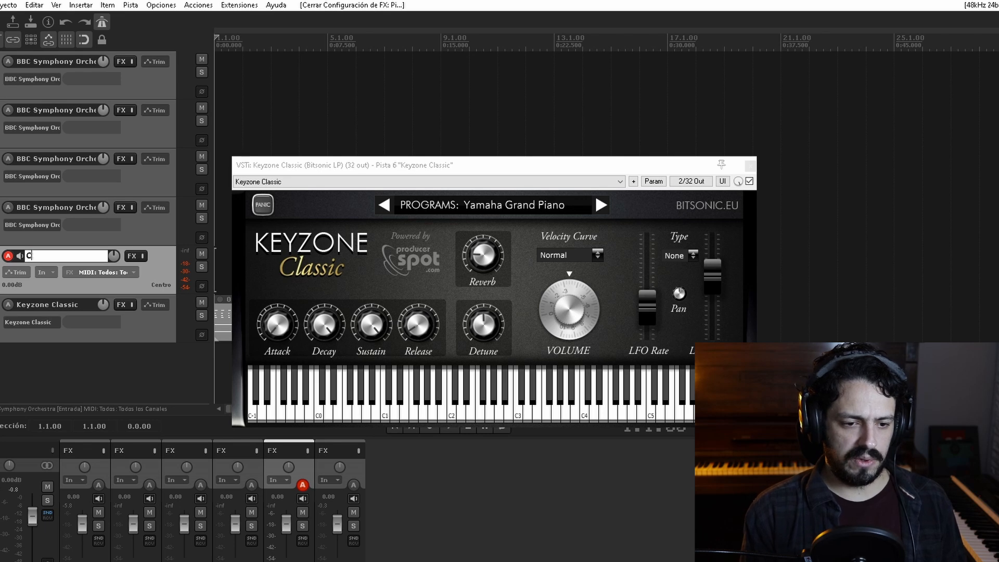
{"action": "type", "text": "tntrabajos"}
{"action": "key", "text": "Return"}
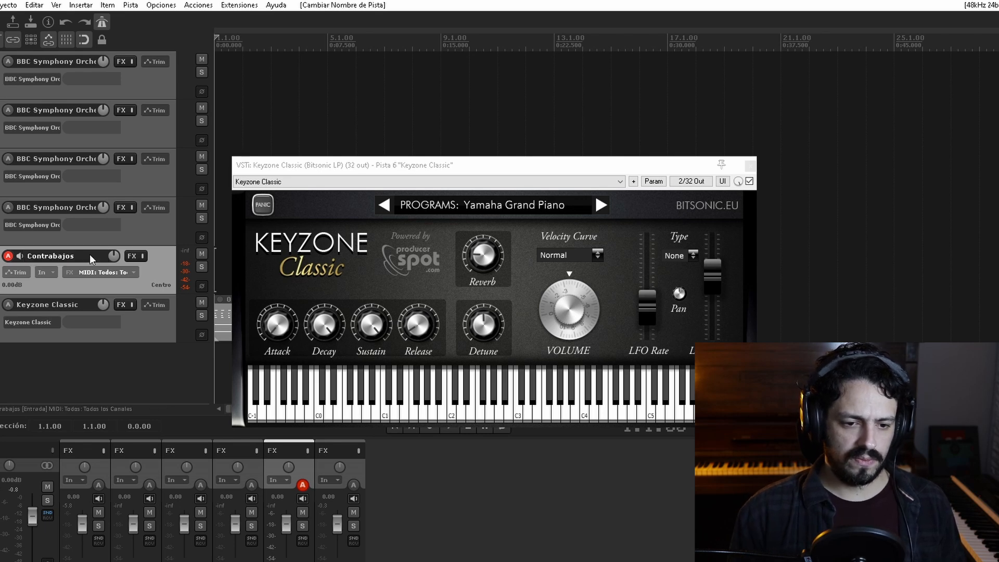
- Load the Celli in the BBC Symphony Orchestra plugin on track 4 and rename the track Cellos
{"action": "left_click", "coordinate": [125, 207]}
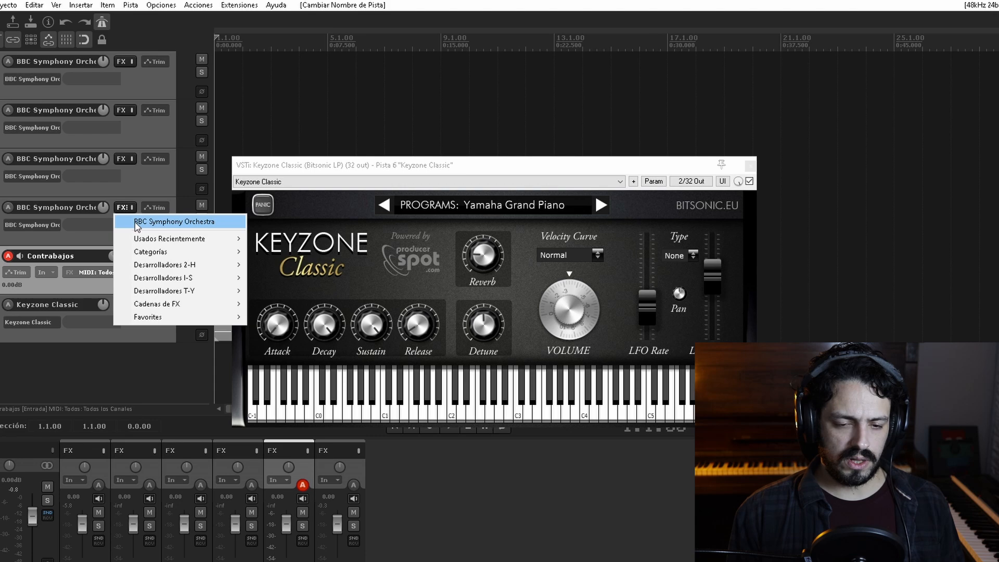
{"action": "left_click", "coordinate": [156, 221]}
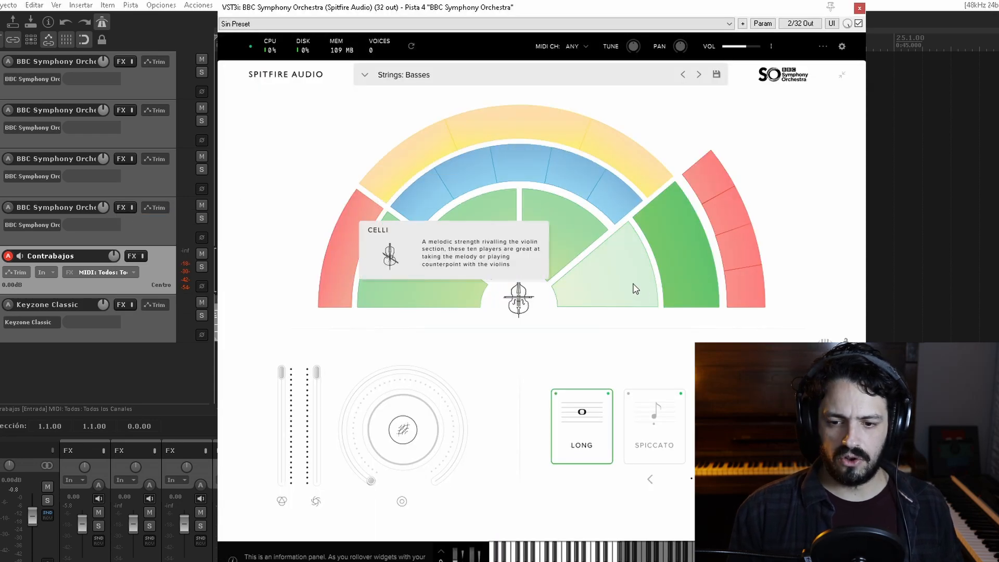
{"action": "left_click", "coordinate": [636, 290]}
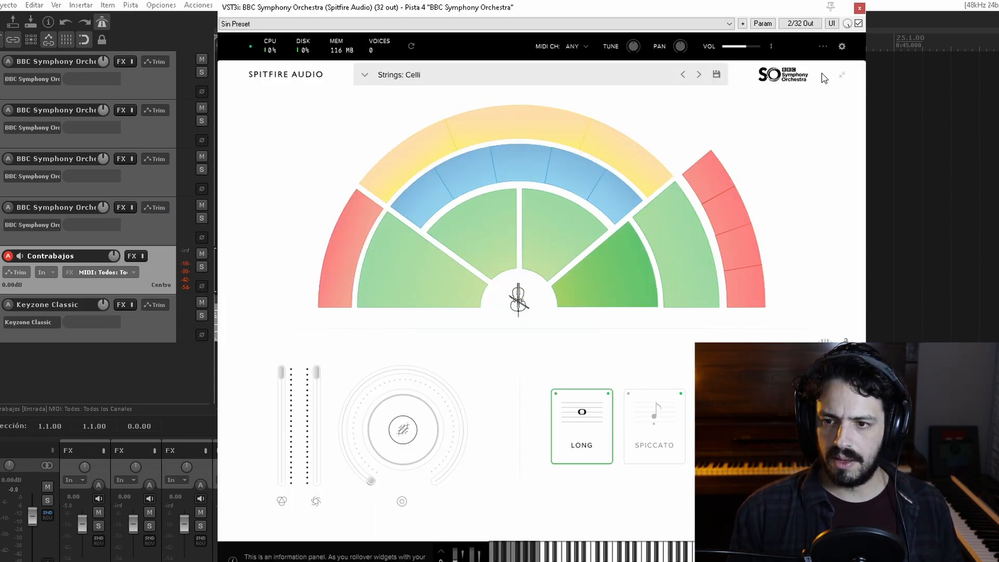
{"action": "left_click", "coordinate": [859, 9]}
{"action": "double_click", "coordinate": [57, 207]}
{"action": "type", "text": "Cellos"}
{"action": "key", "text": "Return"}
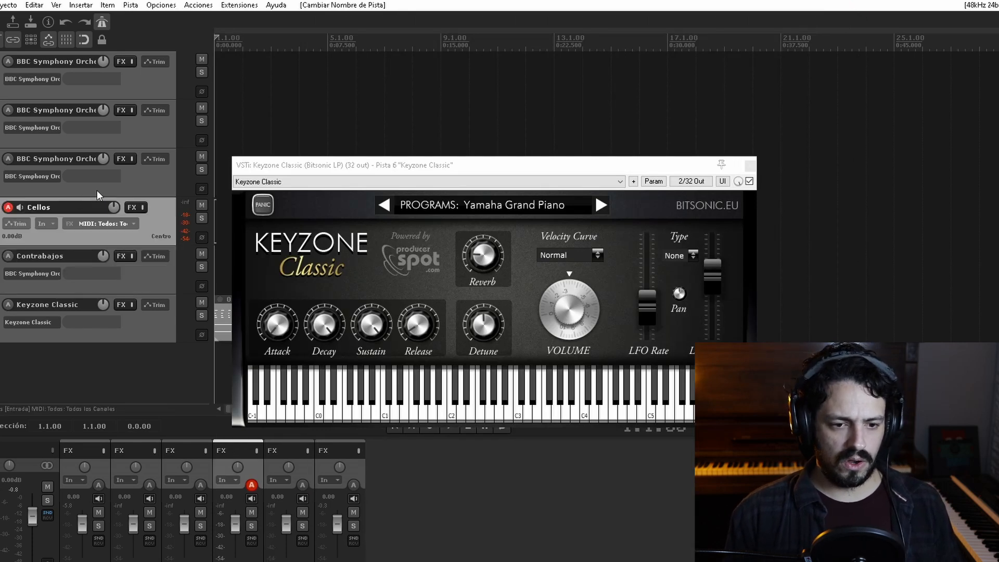
- Load the Violas with the Spiccato technique in track 3's orchestra plugin and rename the track Violas
{"action": "right_click", "coordinate": [119, 163]}
{"action": "left_click", "coordinate": [136, 171]}
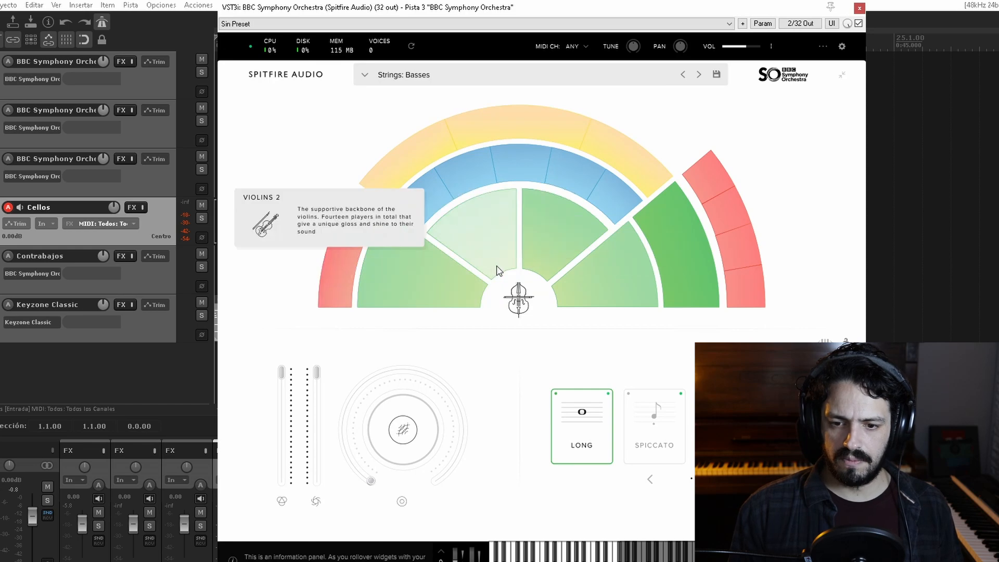
{"action": "left_click", "coordinate": [575, 238]}
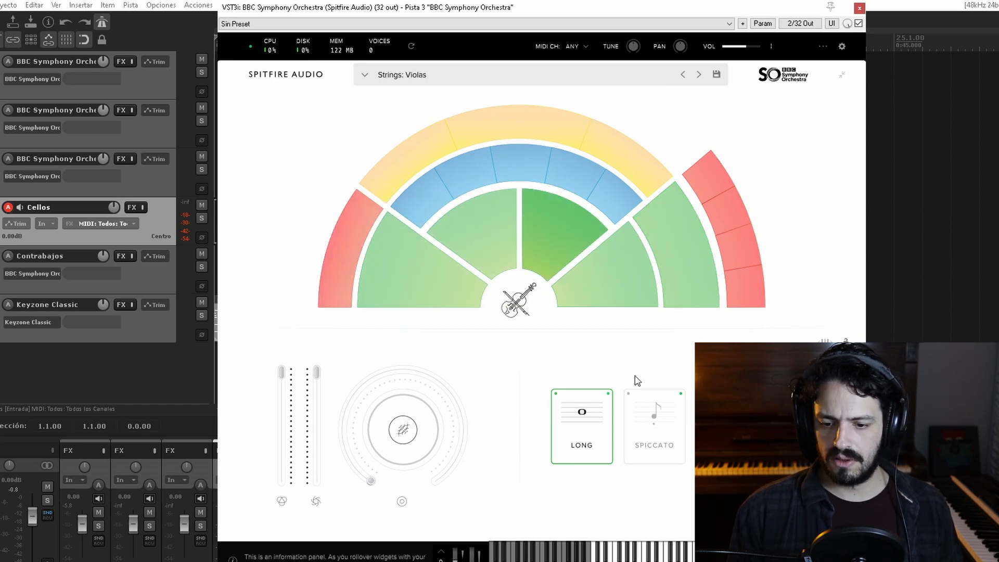
{"action": "left_click", "coordinate": [664, 427]}
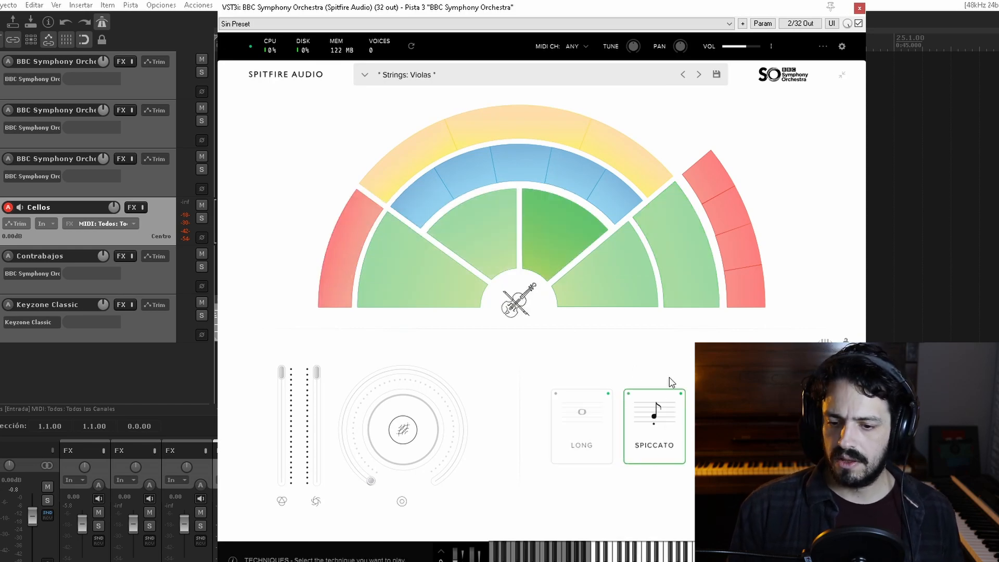
{"action": "left_click", "coordinate": [859, 8]}
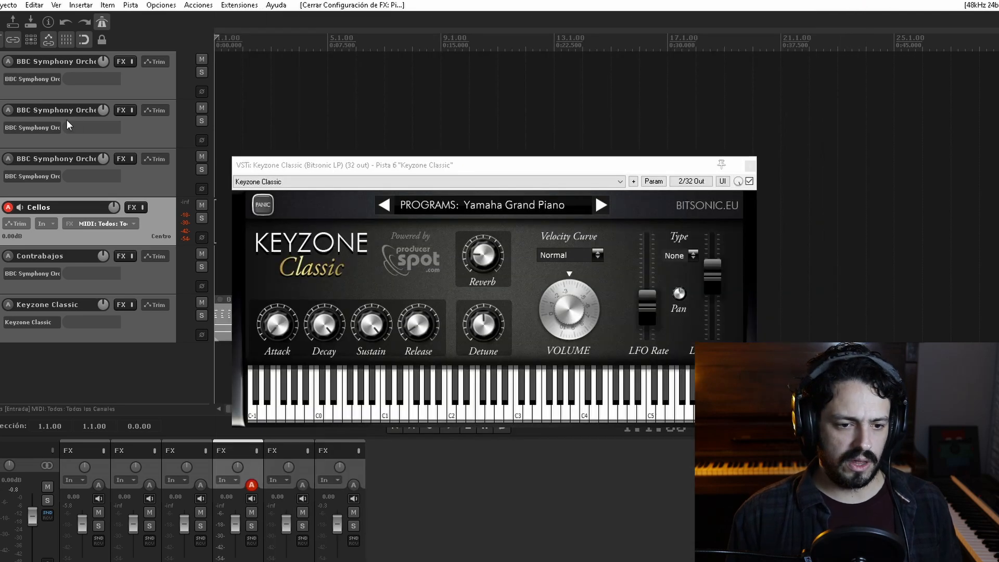
{"action": "double_click", "coordinate": [66, 158]}
{"action": "type", "text": "Violas"}
{"action": "key", "text": "Return"}
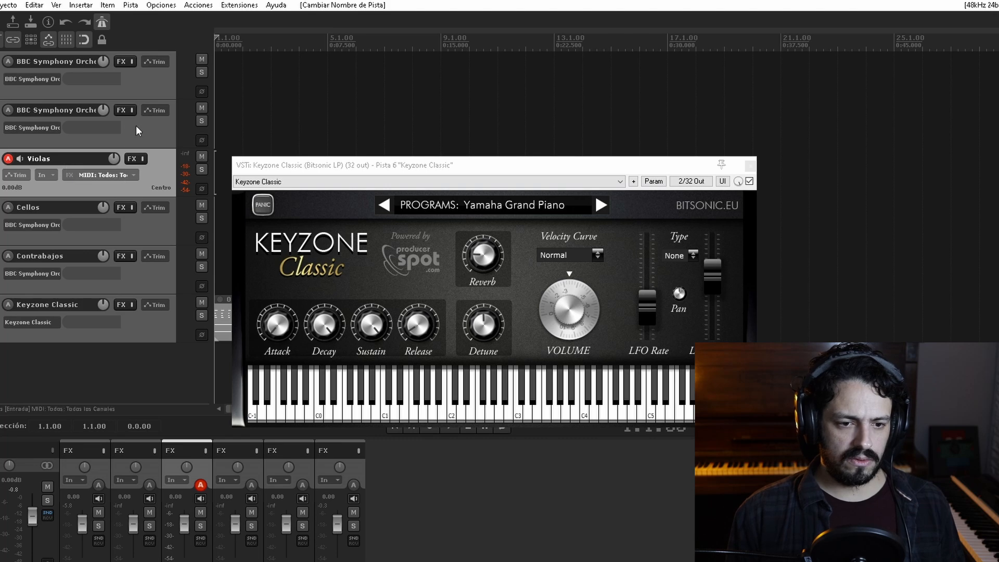
- Load Violins 2 with the Spiccato technique in track 2's orchestra plugin and rename the track Violines 2
{"action": "left_click", "coordinate": [122, 111]}
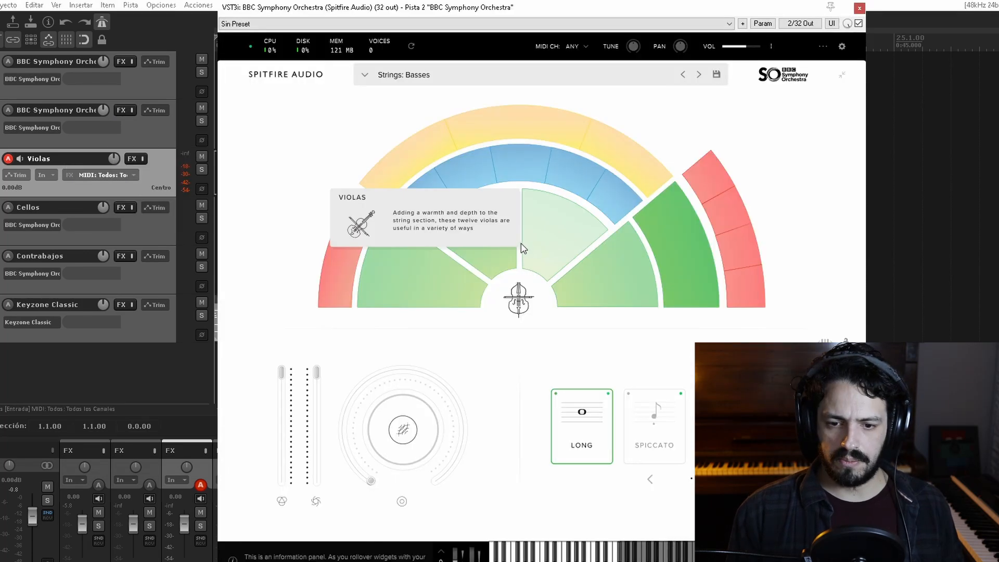
{"action": "left_click", "coordinate": [501, 240]}
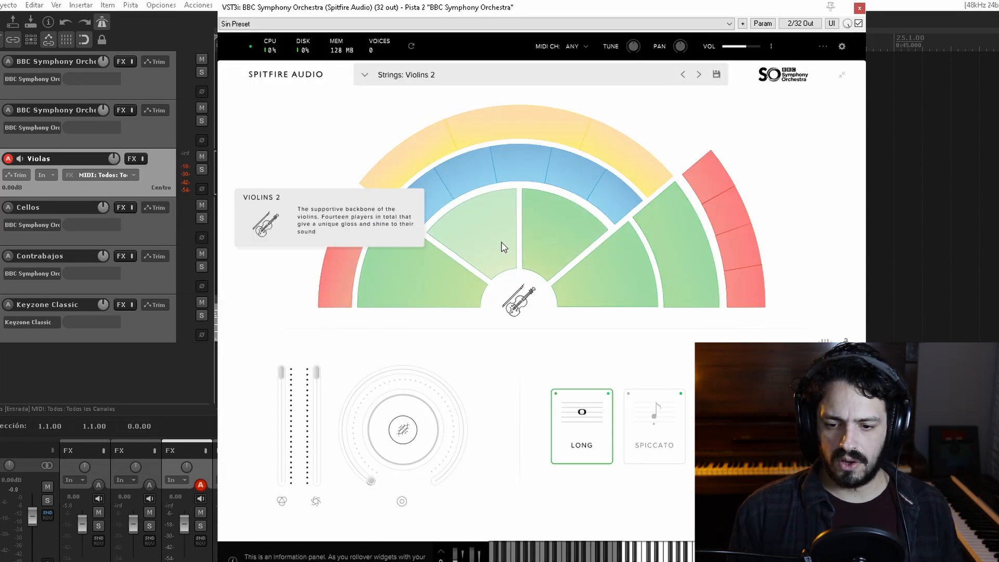
{"action": "left_click", "coordinate": [640, 413]}
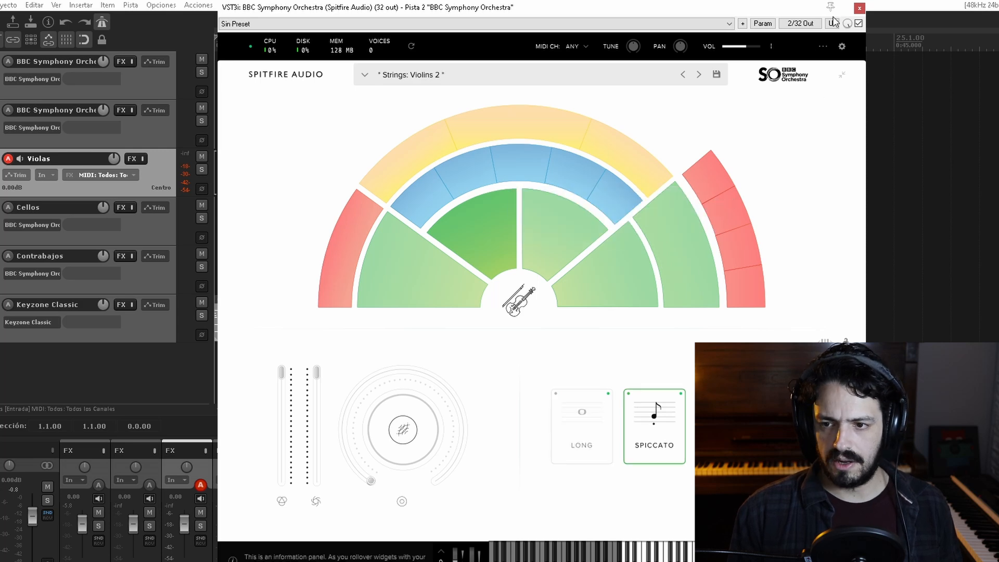
{"action": "left_click", "coordinate": [859, 9]}
{"action": "double_click", "coordinate": [51, 111]}
{"action": "type", "text": "Vi"}
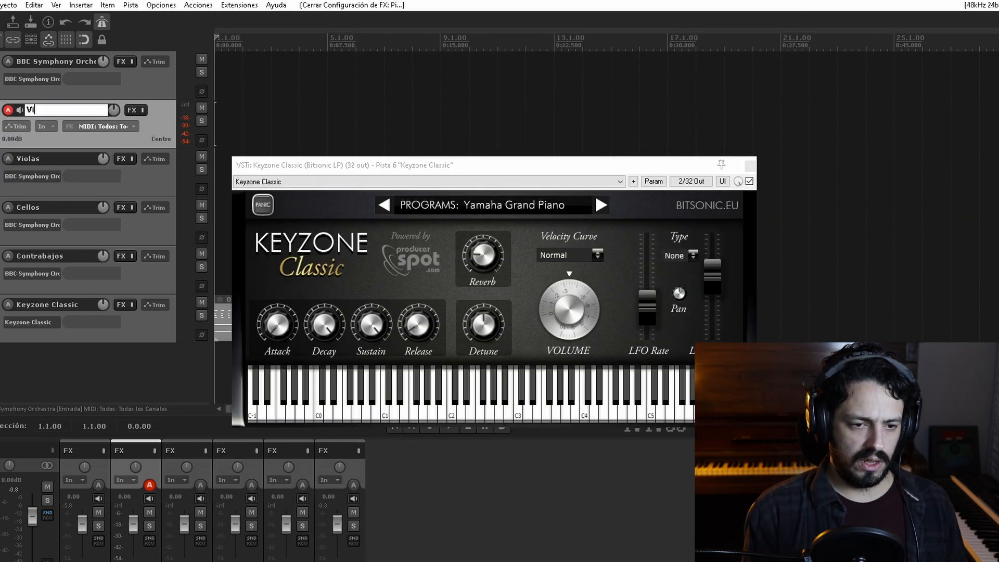
{"action": "type", "text": "olines 2"}
{"action": "key", "text": "Return"}
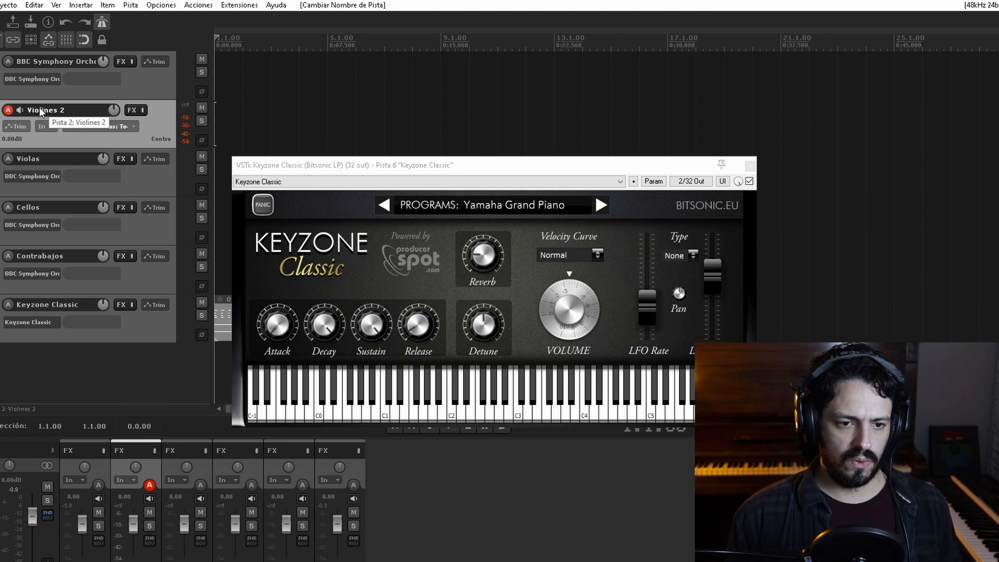
- Load Violins 1 in the orchestra plugin on track 1 and rename the track Violines 1
{"action": "right_click", "coordinate": [125, 63]}
{"action": "left_click", "coordinate": [151, 74]}
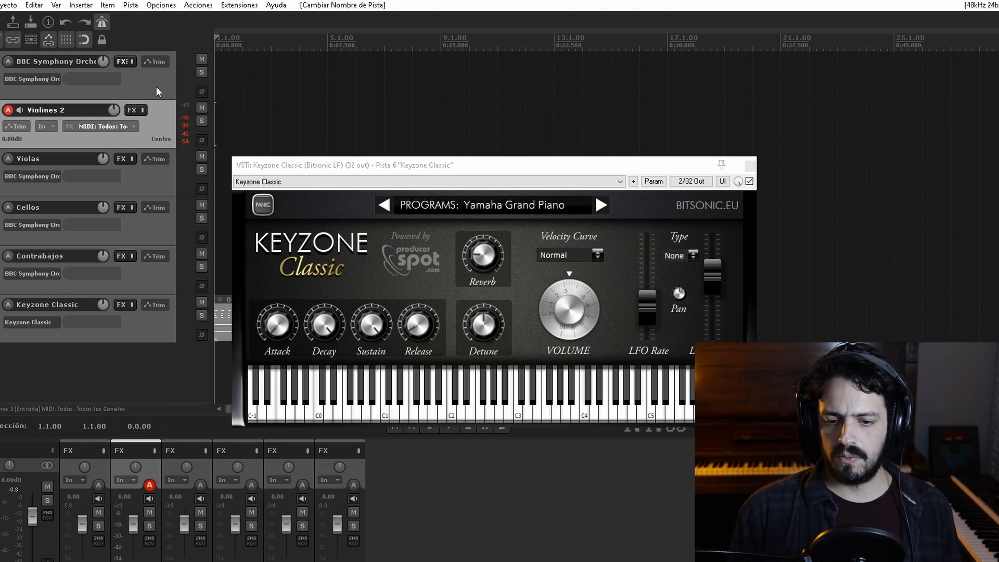
{"action": "left_click", "coordinate": [442, 276]}
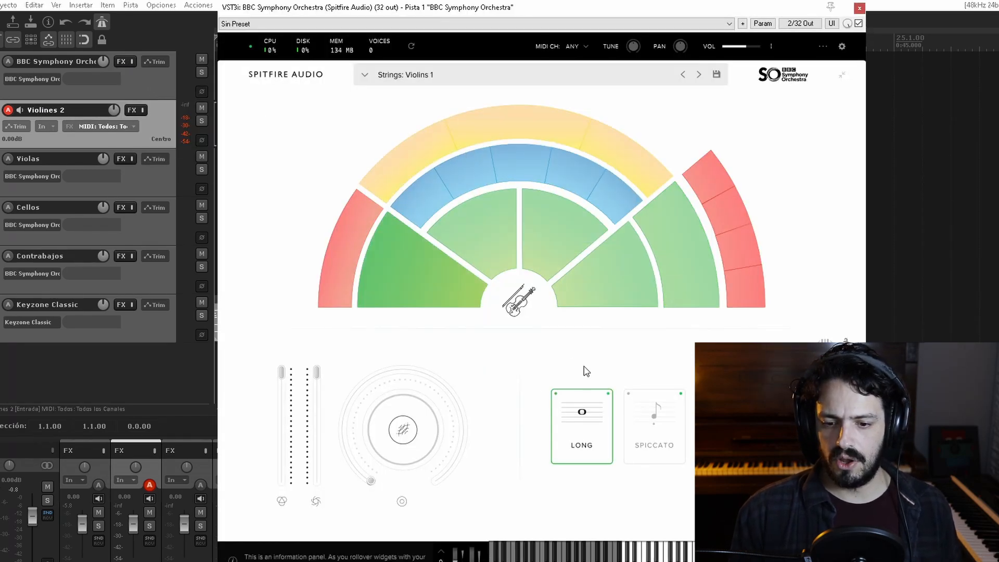
{"action": "left_click", "coordinate": [859, 8]}
{"action": "double_click", "coordinate": [85, 63]}
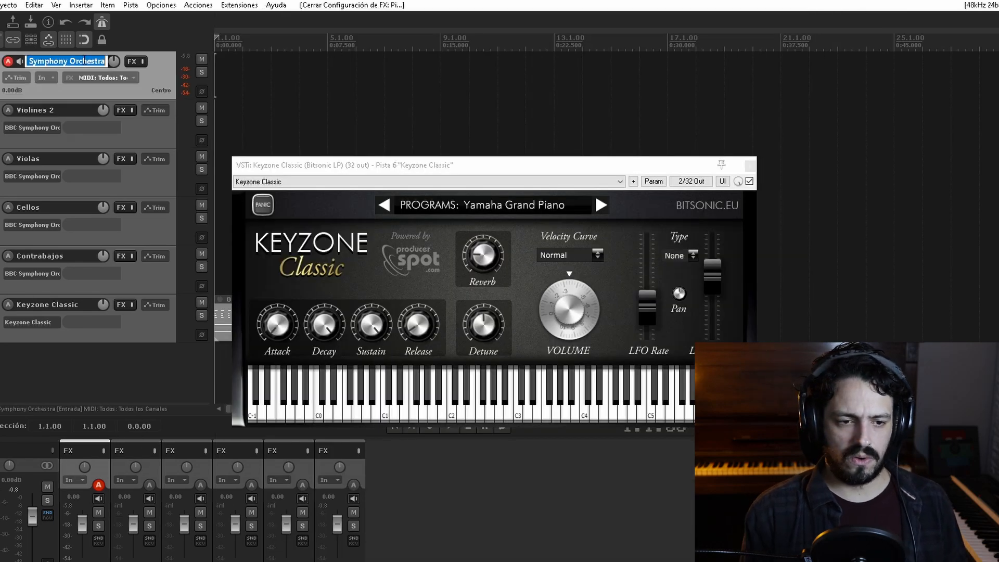
{"action": "type", "text": "Vi"}
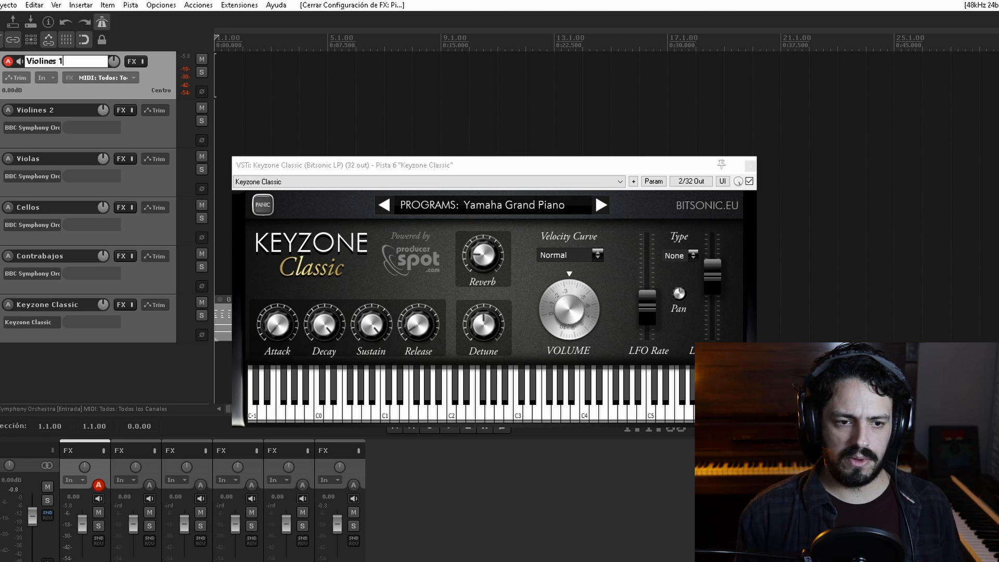
{"action": "type", "text": "olines 1"}
{"action": "key", "text": "Return"}
- Close the Keyzone Classic plugin and draw empty MIDI items from bar 1 to bar 19 on Contrabajos, Cellos, Violas and Violines 2
{"action": "left_click", "coordinate": [57, 281]}
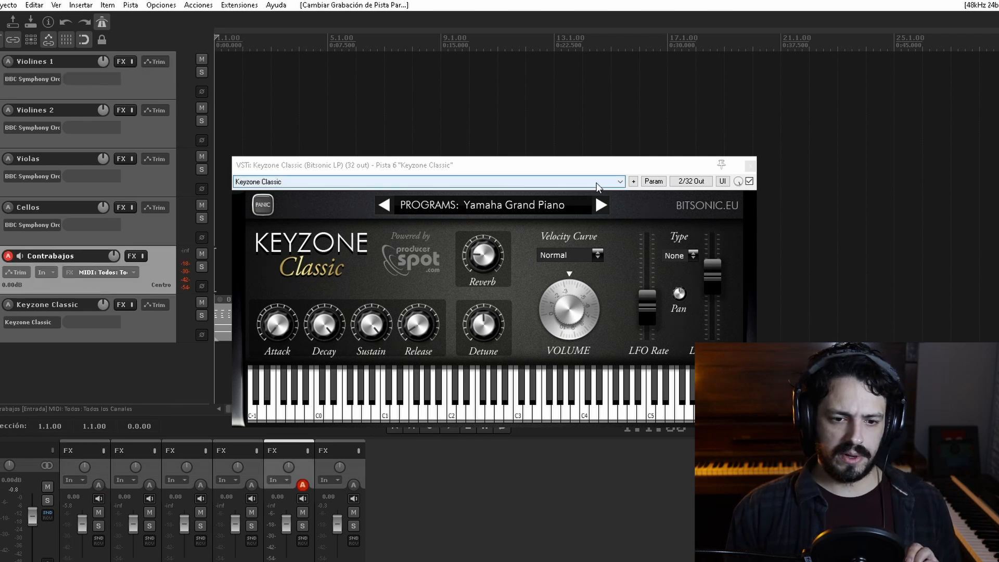
{"action": "left_click", "coordinate": [751, 165]}
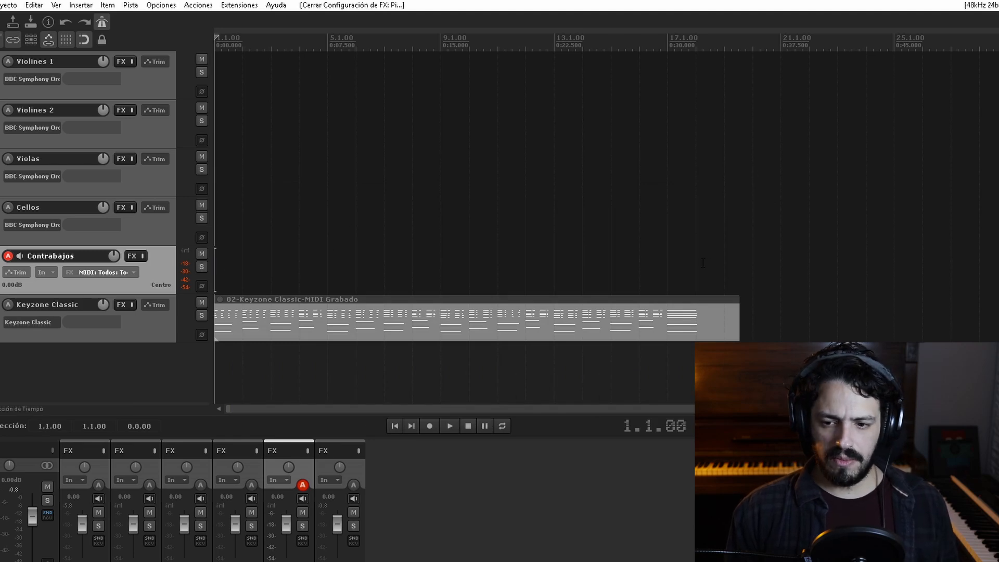
{"action": "mouse_move", "coordinate": [728, 265]}
{"action": "left_mouse_down"}
{"action": "mouse_move", "coordinate": [232, 286]}
{"action": "mouse_move", "coordinate": [118, 267]}
{"action": "left_mouse_up"}
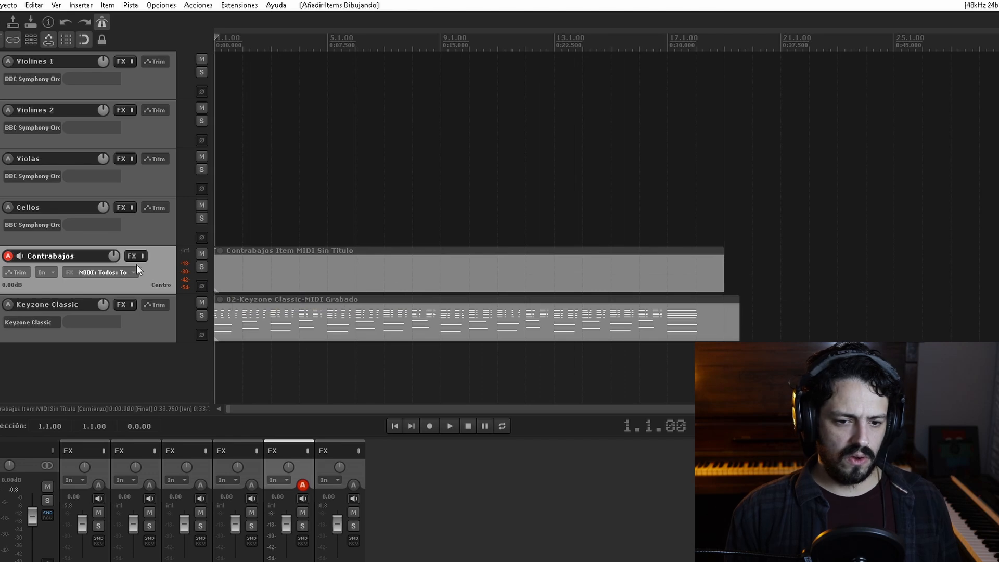
{"action": "left_click_drag", "start_coordinate": [723, 225], "coordinate": [194, 238]}
{"action": "left_click_drag", "start_coordinate": [720, 177], "coordinate": [219, 176]}
{"action": "mouse_move", "coordinate": [725, 128]}
{"action": "left_mouse_down"}
{"action": "mouse_move", "coordinate": [218, 127]}
{"action": "mouse_move", "coordinate": [180, 156]}
{"action": "left_mouse_up"}
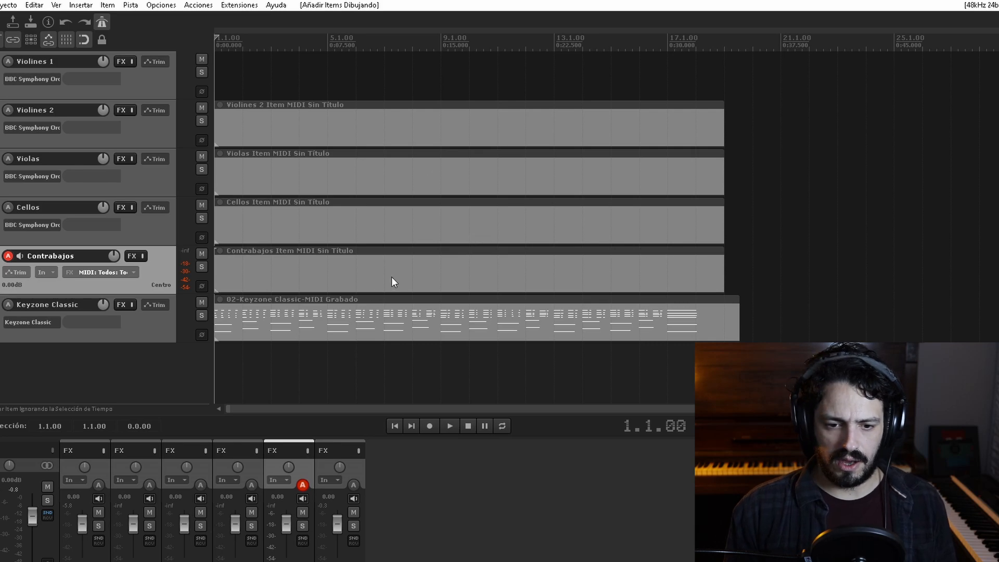
- Quantize only the note lengths of the two lower lines in the Keyzone Classic recording to a grid of 1 at 100% intensity
{"action": "key", "text": "Down"}
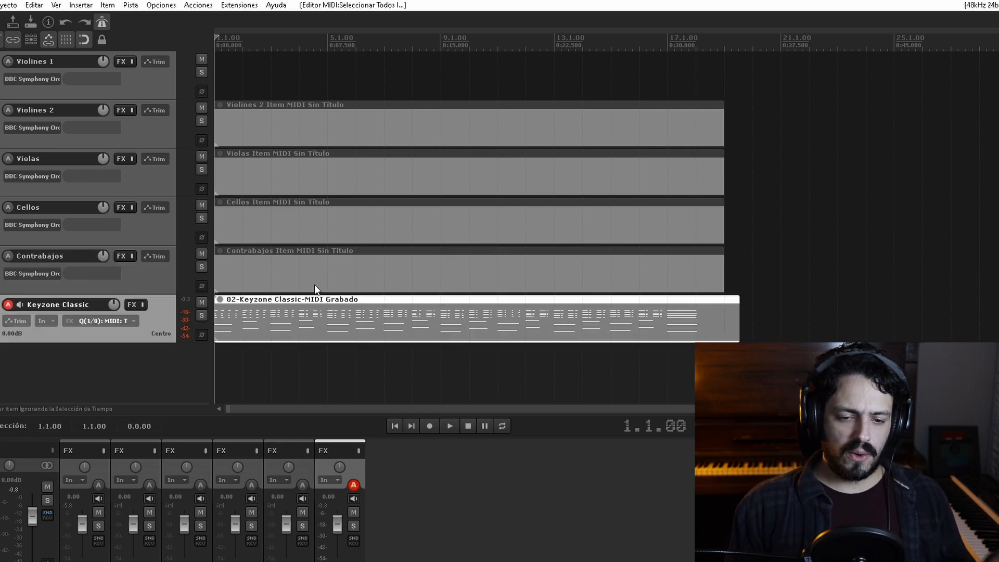
{"action": "double_click", "coordinate": [268, 309]}
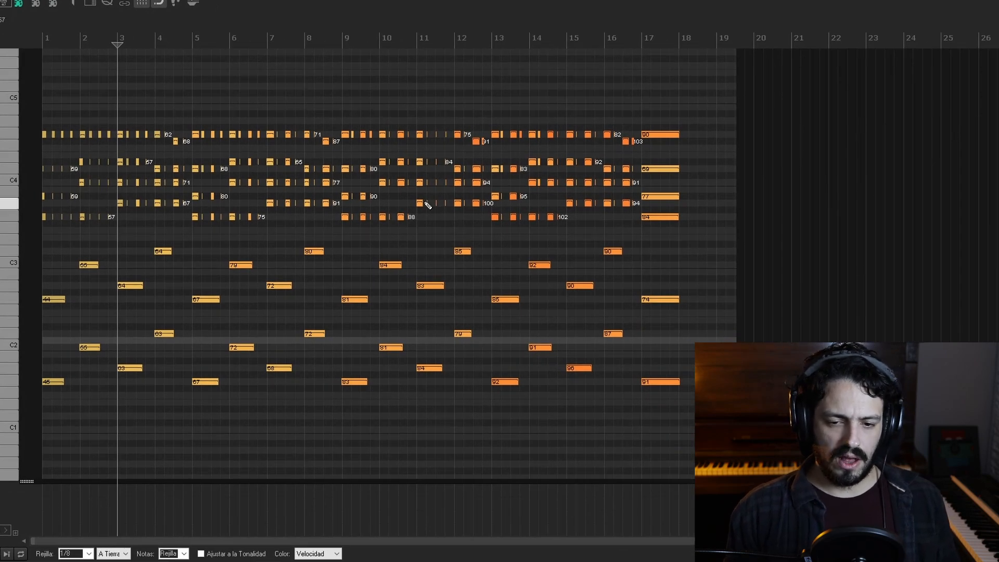
{"action": "left_click_drag", "start_coordinate": [721, 242], "coordinate": [32, 402]}
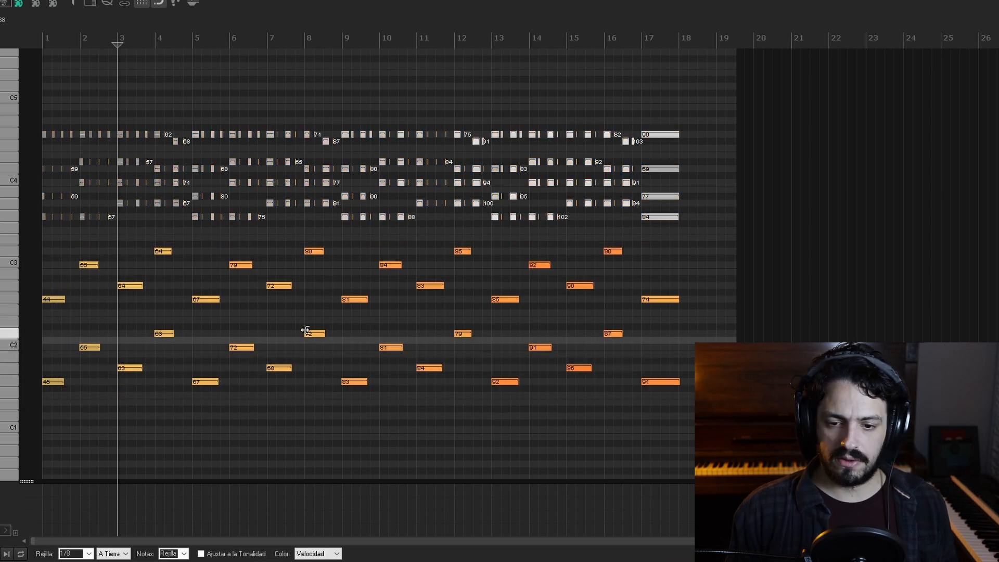
{"action": "left_click", "coordinate": [89, 553]}
{"action": "left_click", "coordinate": [70, 535]}
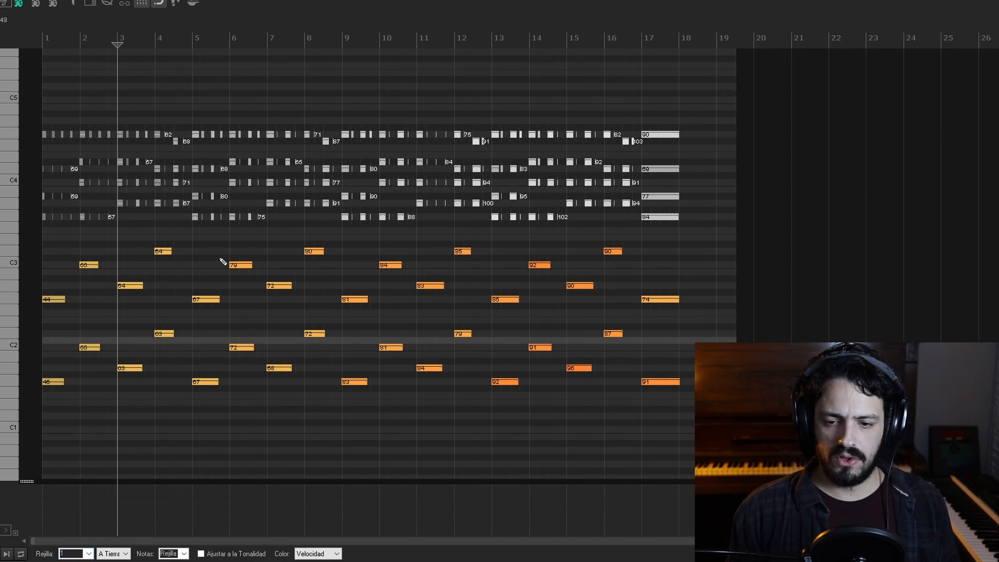
{"action": "key", "text": "q"}
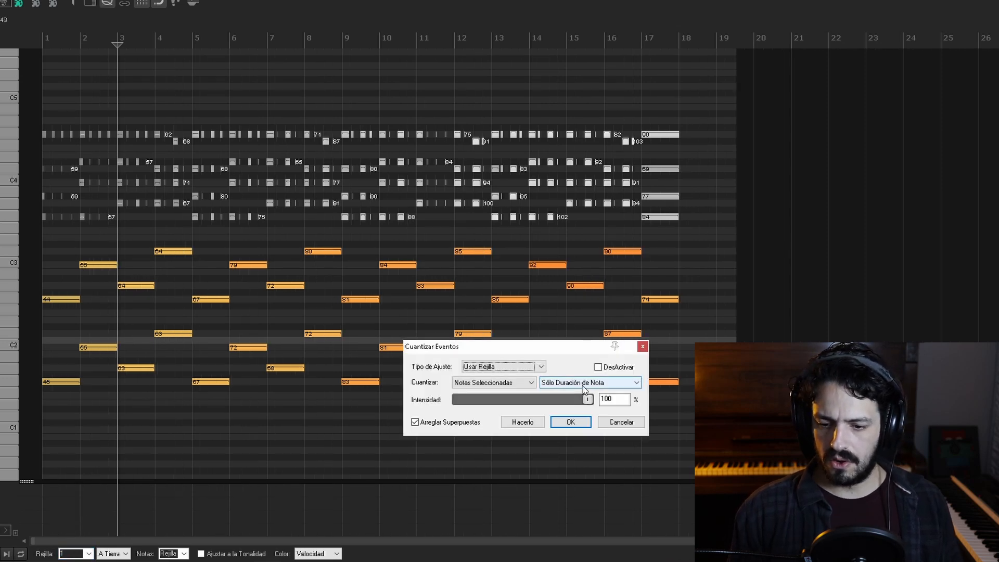
{"action": "left_click", "coordinate": [552, 387]}
{"action": "left_click", "coordinate": [553, 385]}
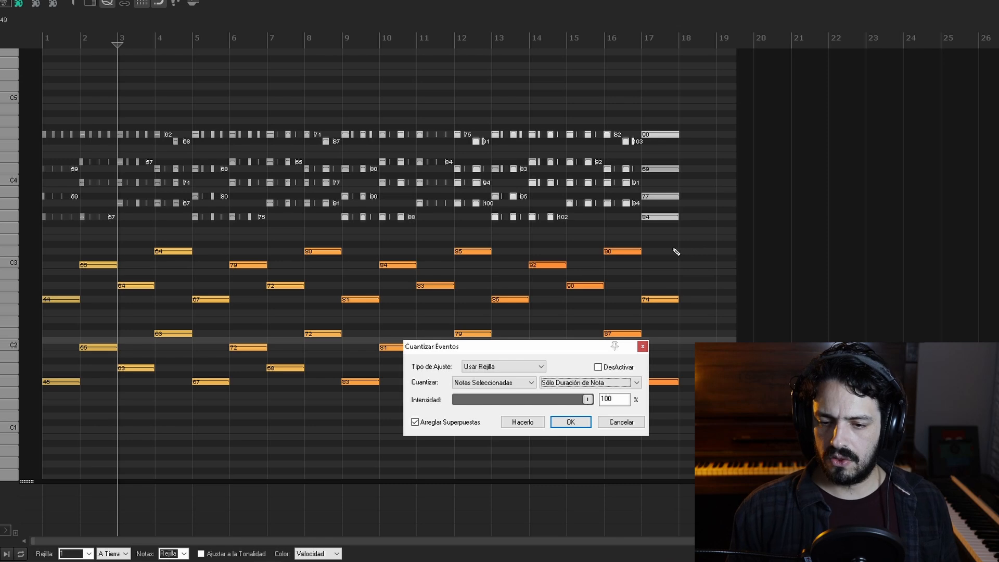
{"action": "left_click", "coordinate": [571, 422]}
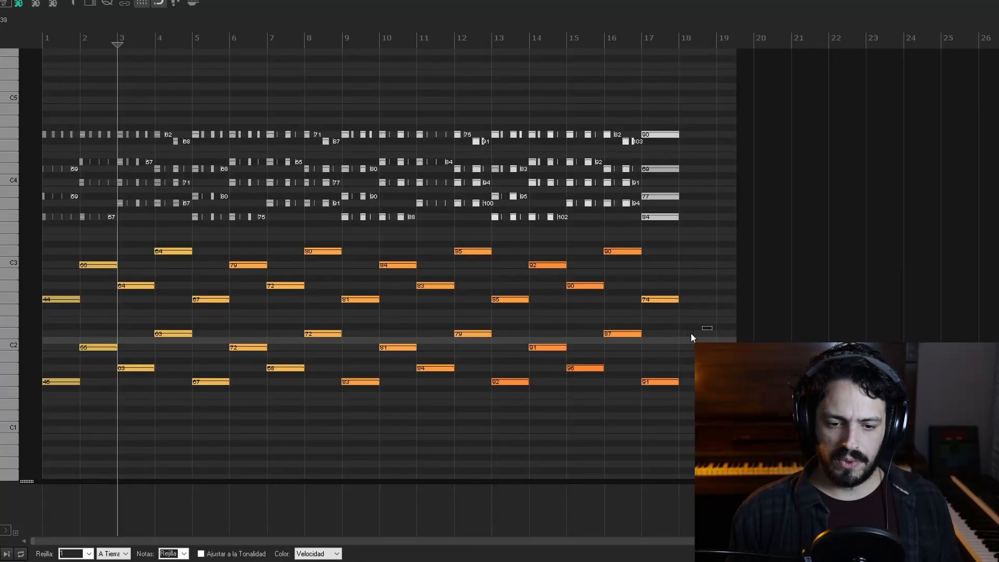
- Copy the lowest bass line from the Keyzone Classic recording into the Contrabajos MIDI item, starting at bar 1
{"action": "left_click_drag", "start_coordinate": [690, 337], "coordinate": [31, 413]}
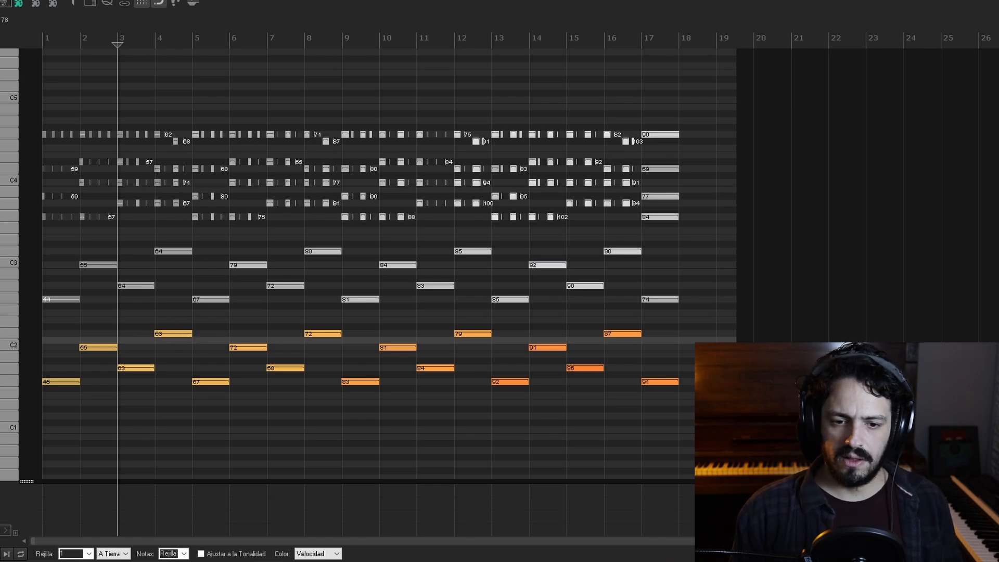
{"action": "key", "text": "Escape"}
{"action": "double_click", "coordinate": [274, 250]}
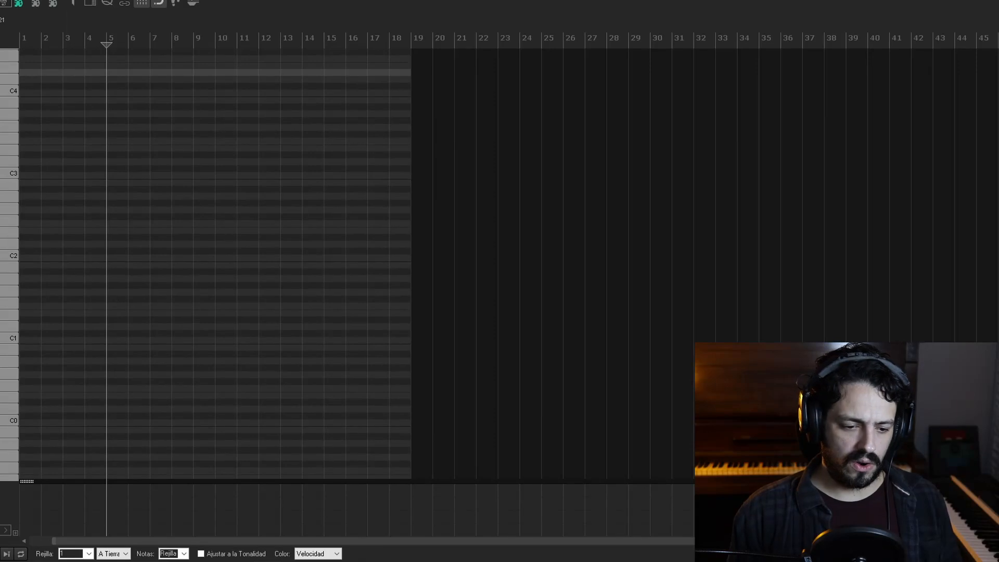
{"action": "key", "text": "Home"}
{"action": "key", "text": "ctrl+v"}
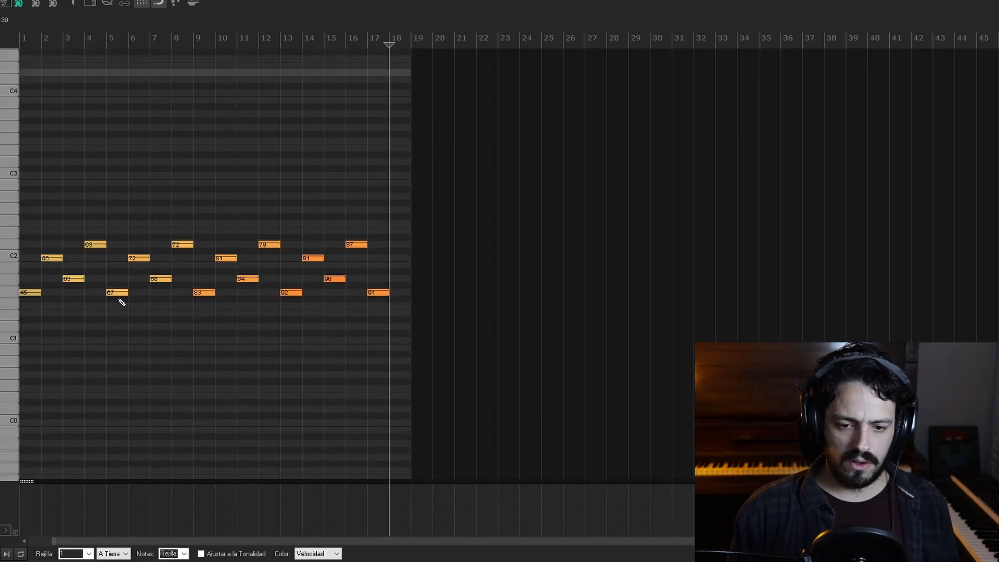
{"action": "scroll", "coordinate": [192, 292], "scroll_direction": "up", "scroll_amount": 1}
{"action": "key", "text": "Escape"}
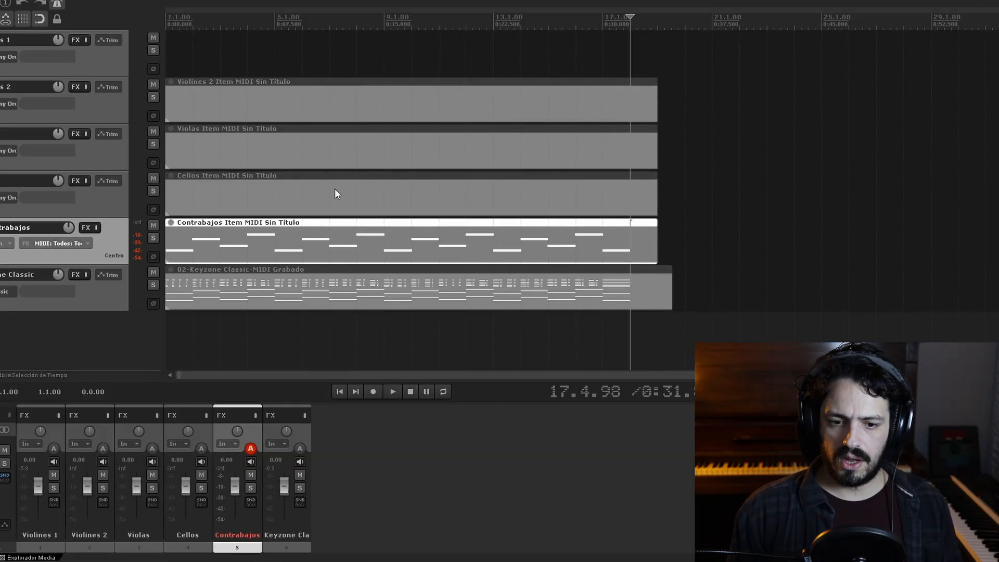
- Copy the second-lowest line of long notes from the Keyzone Classic recording into the Cellos MIDI item, starting at bar 1
{"action": "double_click", "coordinate": [287, 296]}
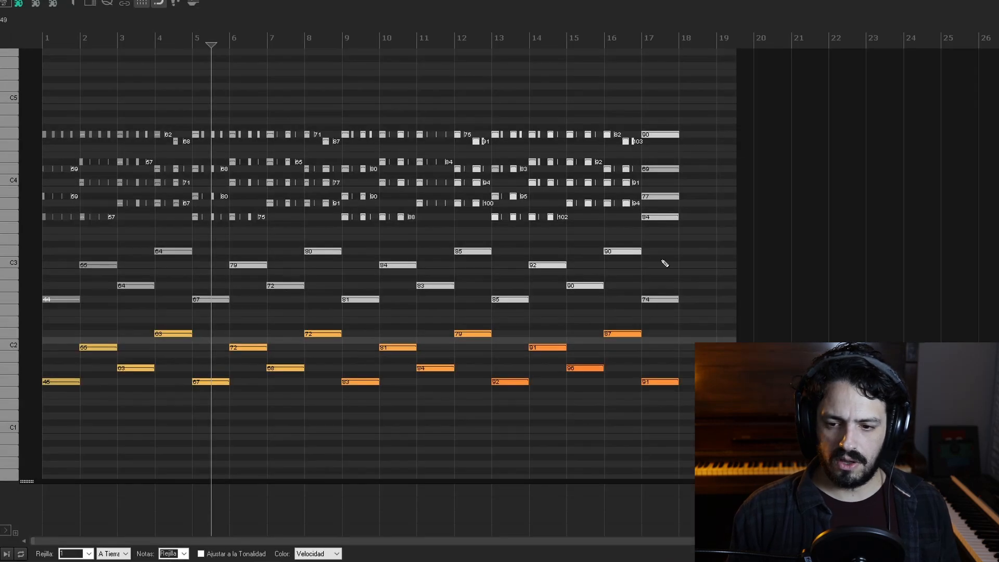
{"action": "left_click_drag", "start_coordinate": [714, 239], "coordinate": [39, 301]}
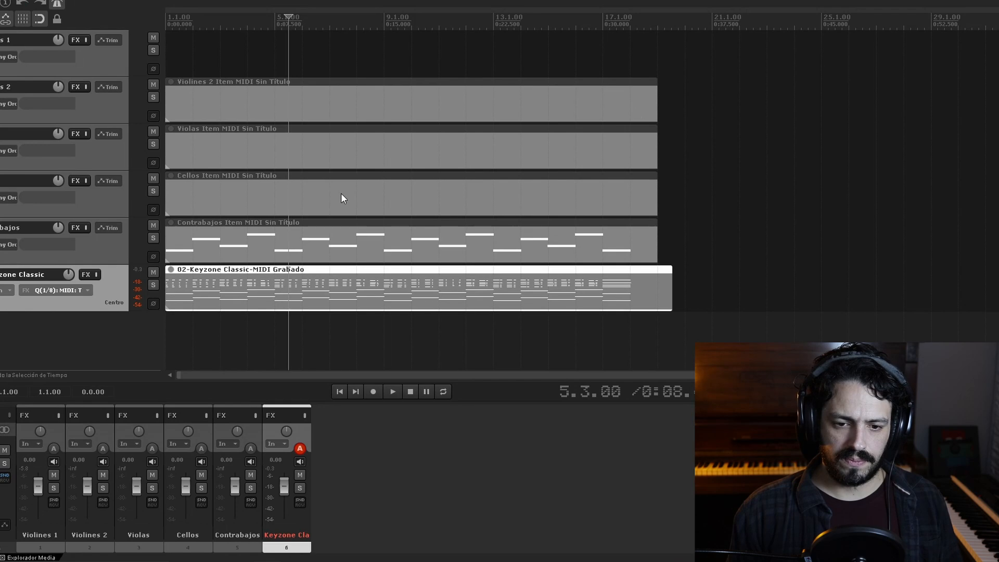
{"action": "double_click", "coordinate": [338, 192]}
{"action": "key", "text": "w"}
{"action": "key", "text": "ctrl+v"}
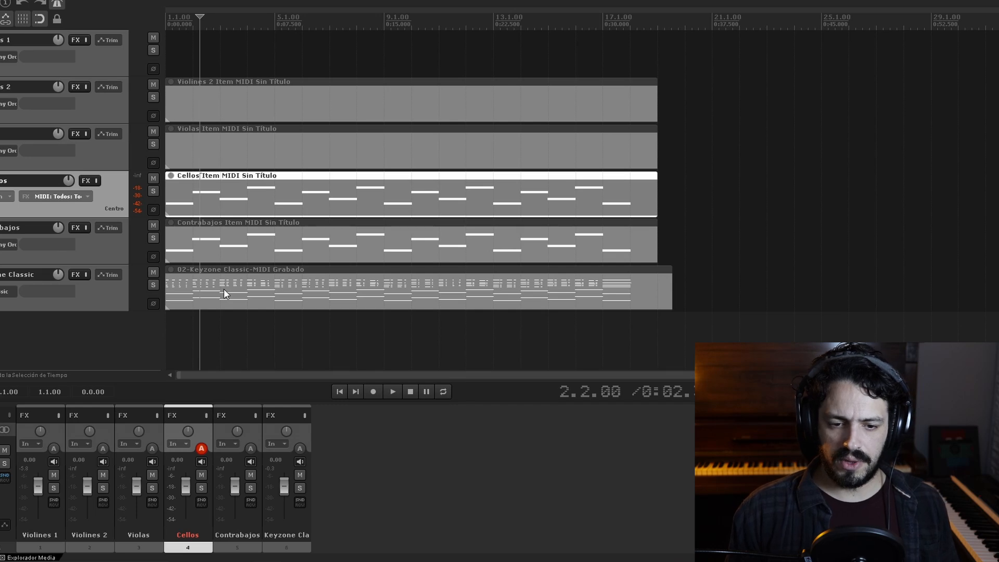
- Copy the lower voices of the repeated chords from the Keyzone Classic recording into the Violas MIDI item, starting at bar 1
{"action": "double_click", "coordinate": [224, 288]}
{"action": "left_click_drag", "start_coordinate": [700, 187], "coordinate": [30, 223]}
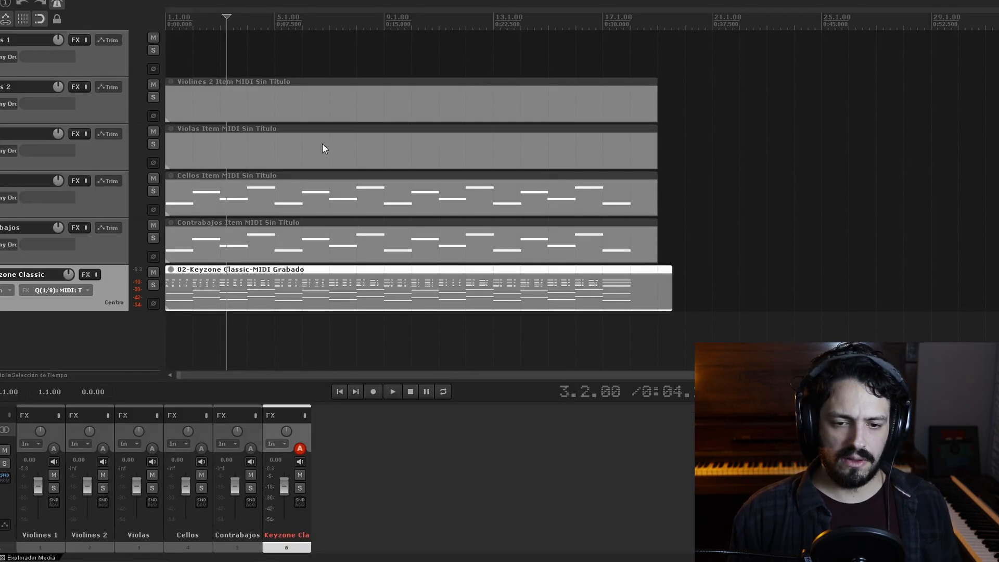
{"action": "double_click", "coordinate": [323, 144]}
{"action": "key", "text": "ctrl+v"}
{"action": "scroll", "coordinate": [61, 409], "scroll_direction": "down", "scroll_amount": 2}
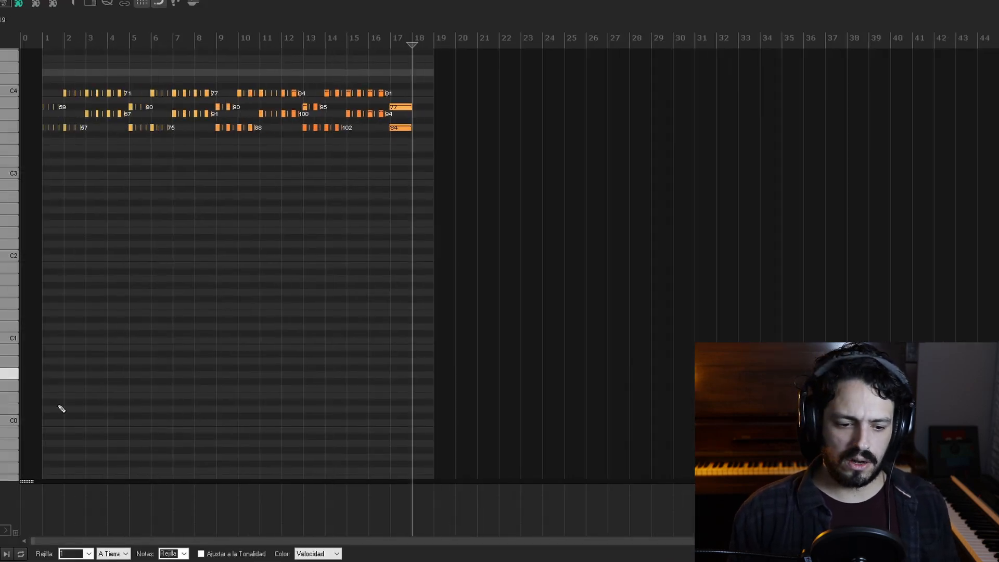
{"action": "key", "text": "Home"}
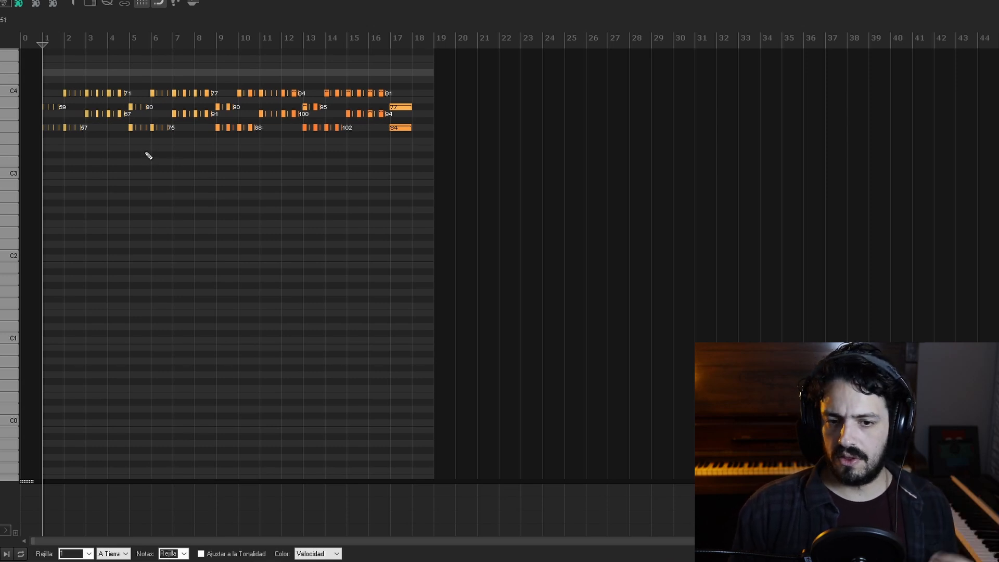
{"action": "key", "text": "Escape"}
- Copy the upper voices of the repeated chords from the Keyzone Classic recording into the Violines 2 MIDI item, starting at bar 1
{"action": "double_click", "coordinate": [265, 289]}
{"action": "left_click_drag", "start_coordinate": [705, 105], "coordinate": [19, 168]}
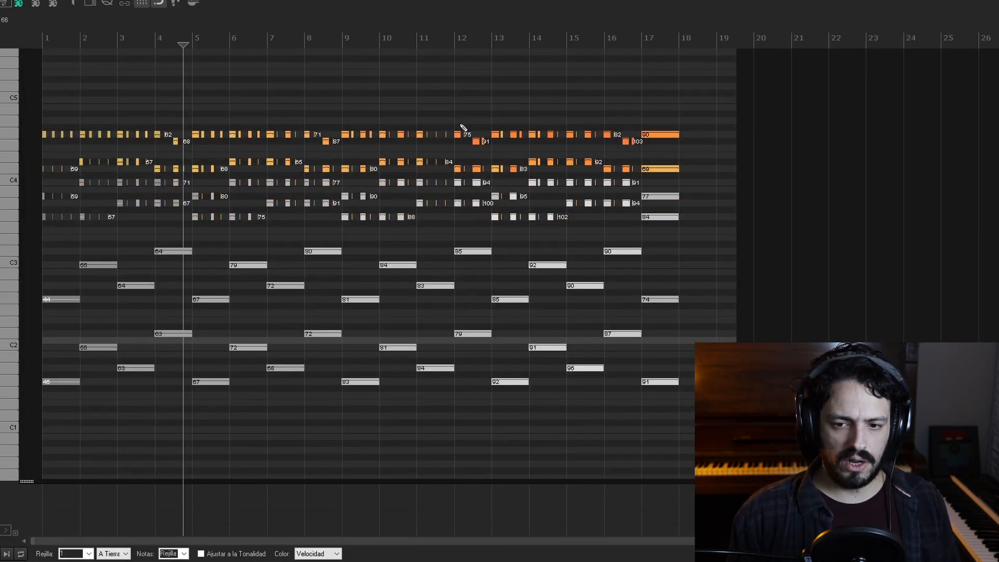
{"action": "key", "text": "Escape"}
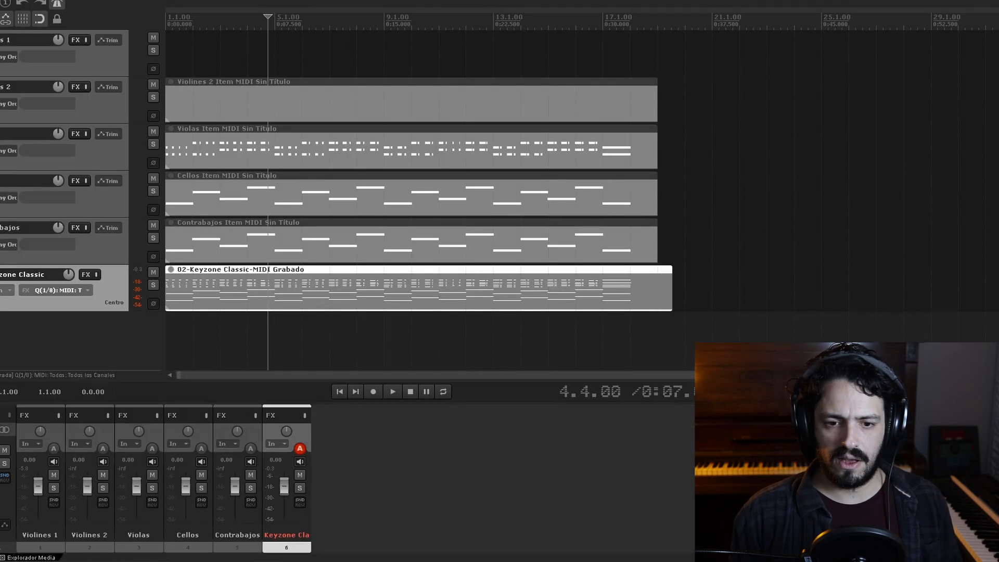
{"action": "double_click", "coordinate": [242, 100]}
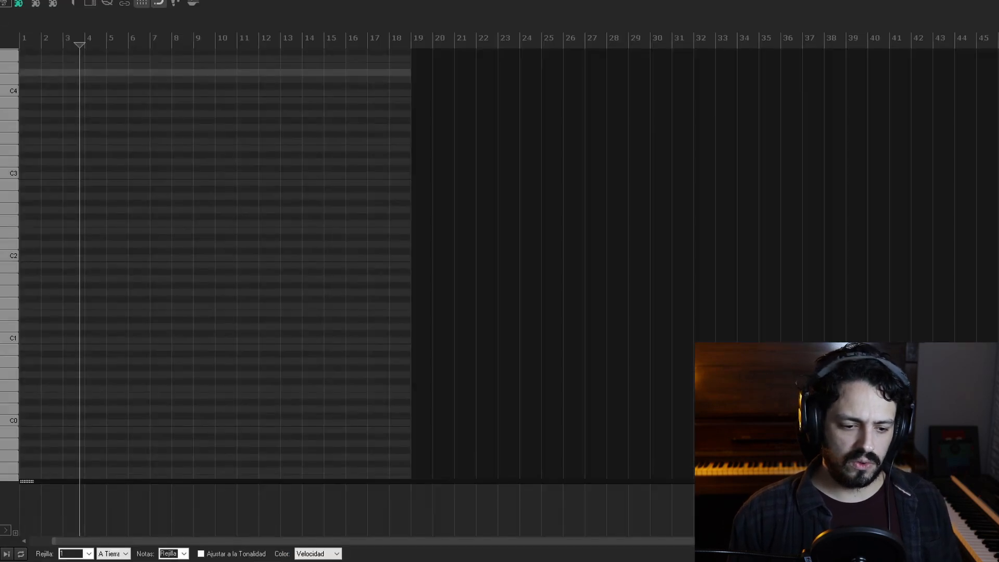
{"action": "key", "text": "Home"}
{"action": "key", "text": "ctrl+v"}
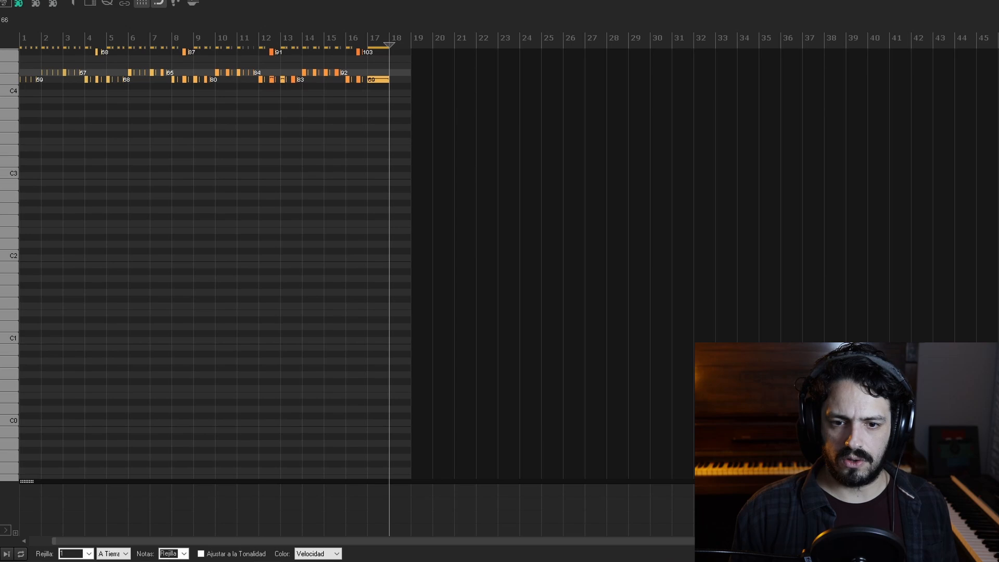
{"action": "key", "text": "Escape"}
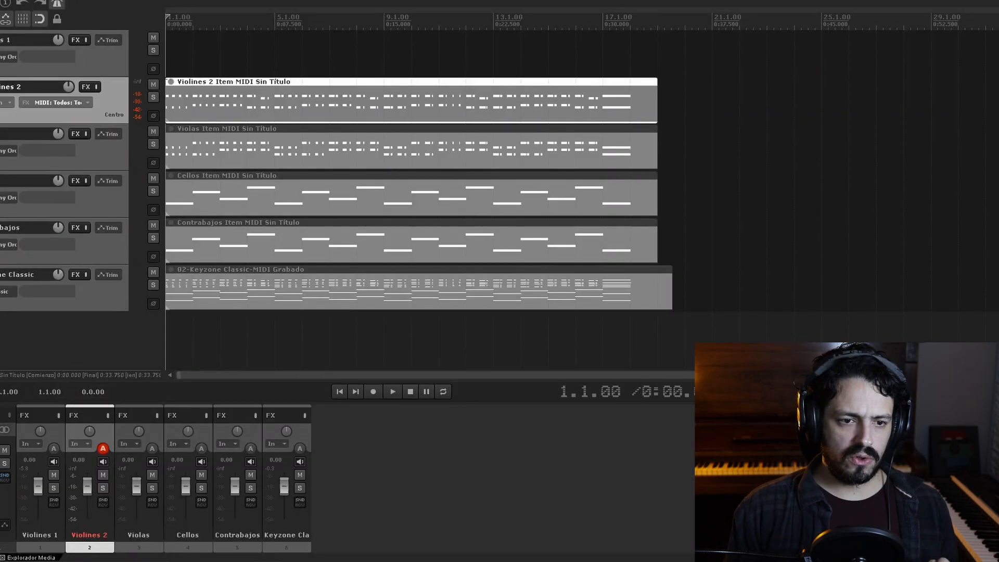
- Mute the Keyzone Classic track and play the string arrangement through from bar 1
{"action": "left_click", "coordinate": [153, 272]}
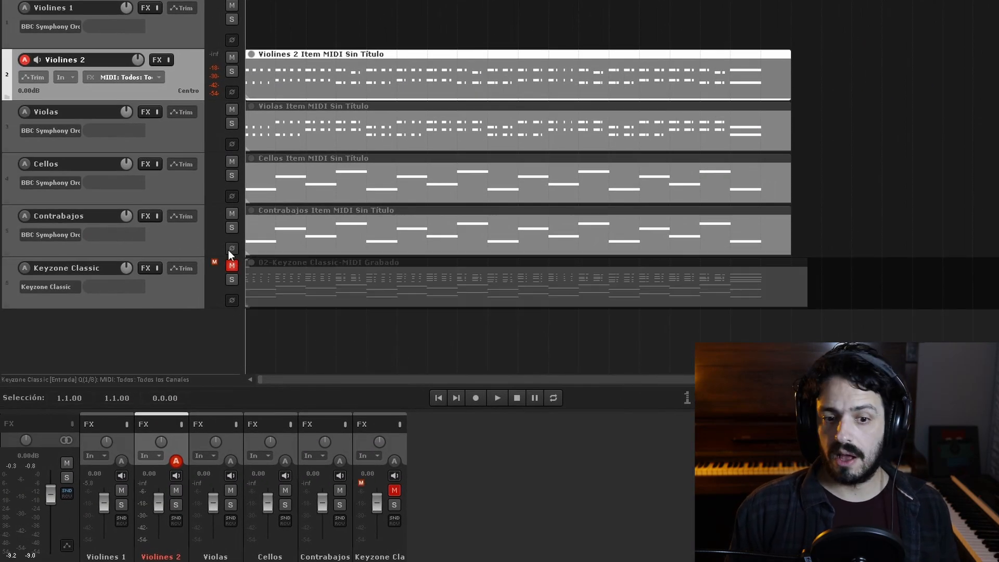
{"action": "key", "text": "space"}
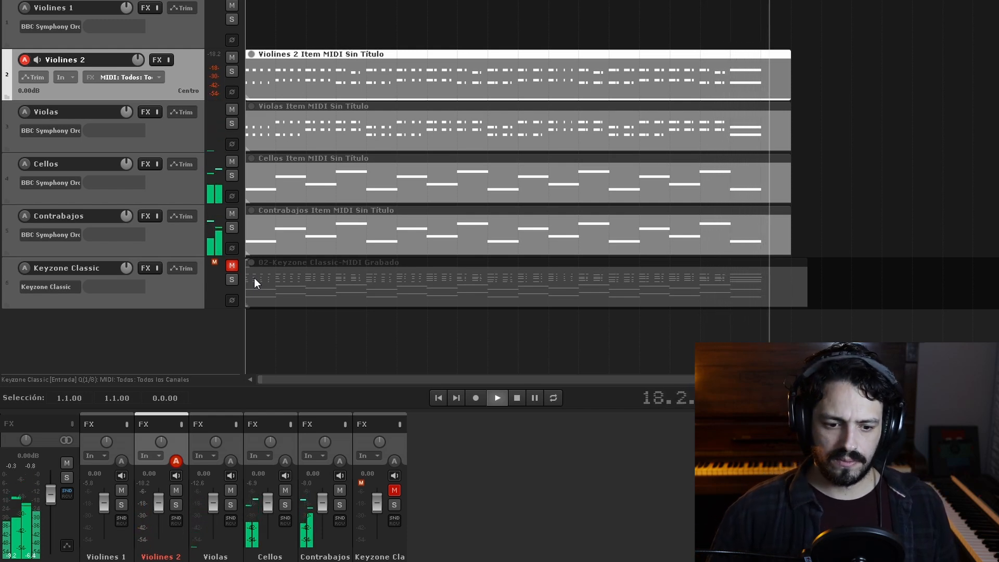
{"action": "key", "text": "space"}
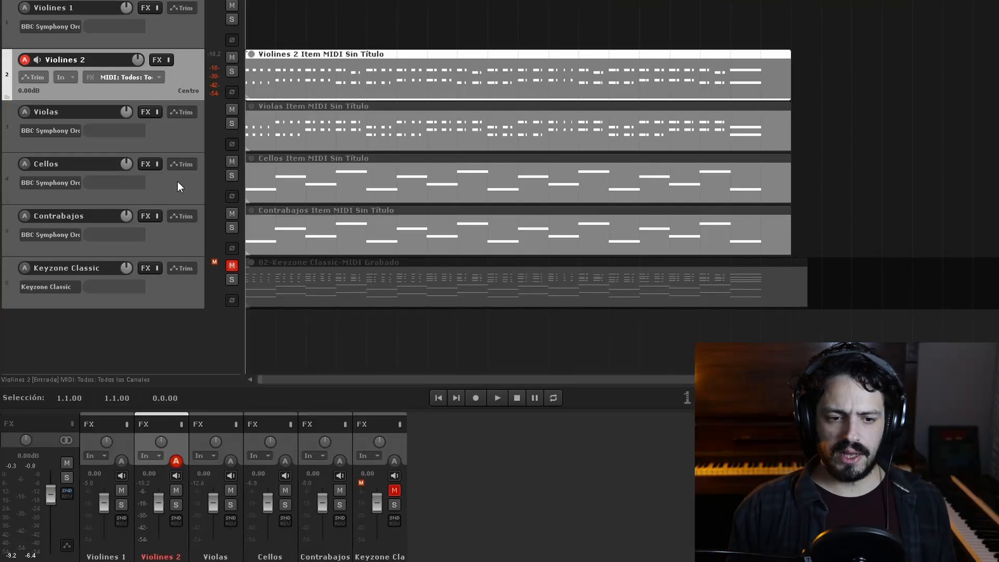
- Set both the Cellos and Contrabajos tracks to MIDI overdub recording with the option Añadir lo que Toquemos
{"action": "left_click", "coordinate": [178, 182]}
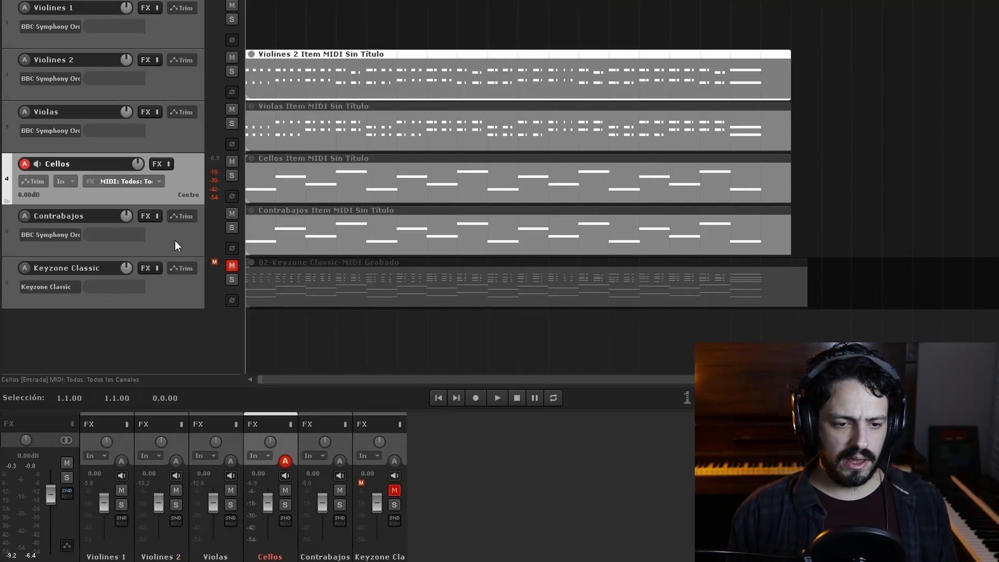
{"action": "left_click", "coordinate": [174, 239], "text": "ctrl"}
{"action": "right_click", "coordinate": [28, 166]}
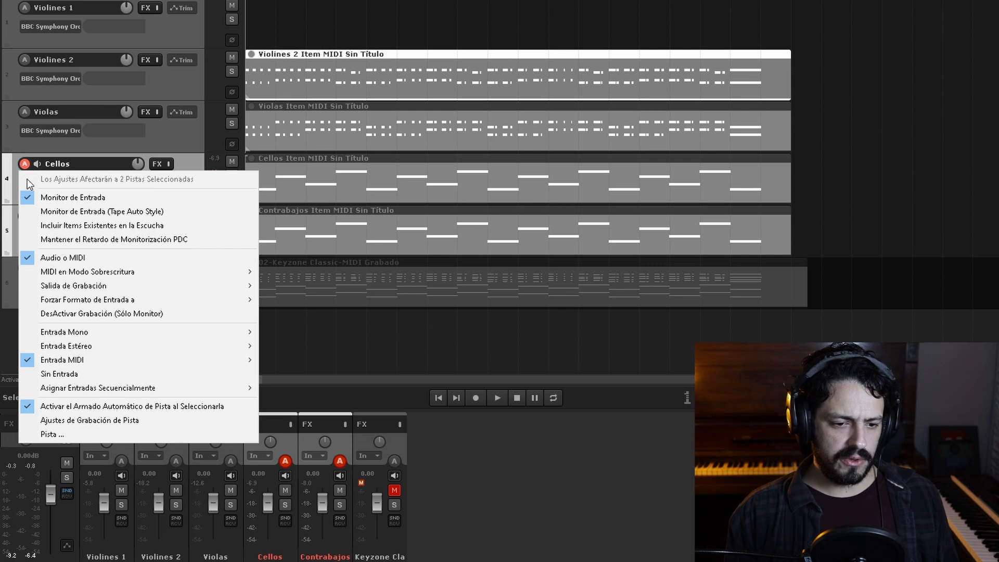
{"action": "mouse_move", "coordinate": [111, 275]}
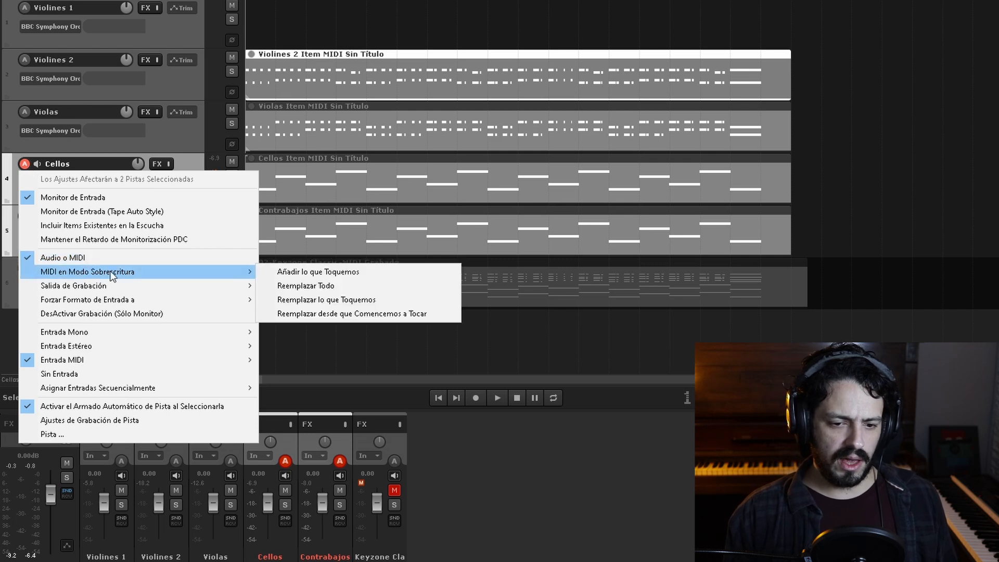
{"action": "left_click", "coordinate": [298, 273]}
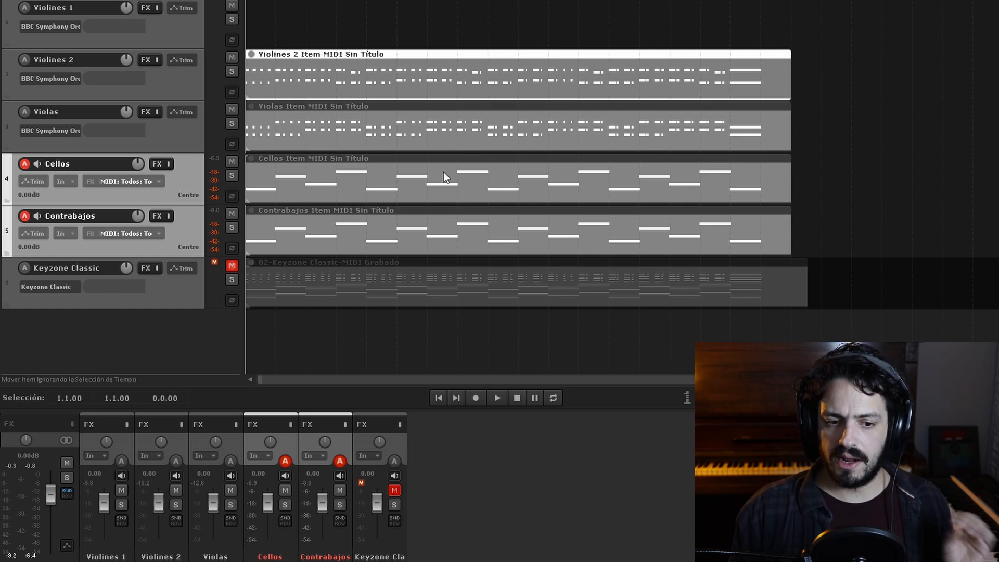
- Mute Contrabajos and record a gradually rising modulation wheel curve over the Cellos notes from bar 1, falling away at the end
{"action": "left_click", "coordinate": [190, 192]}
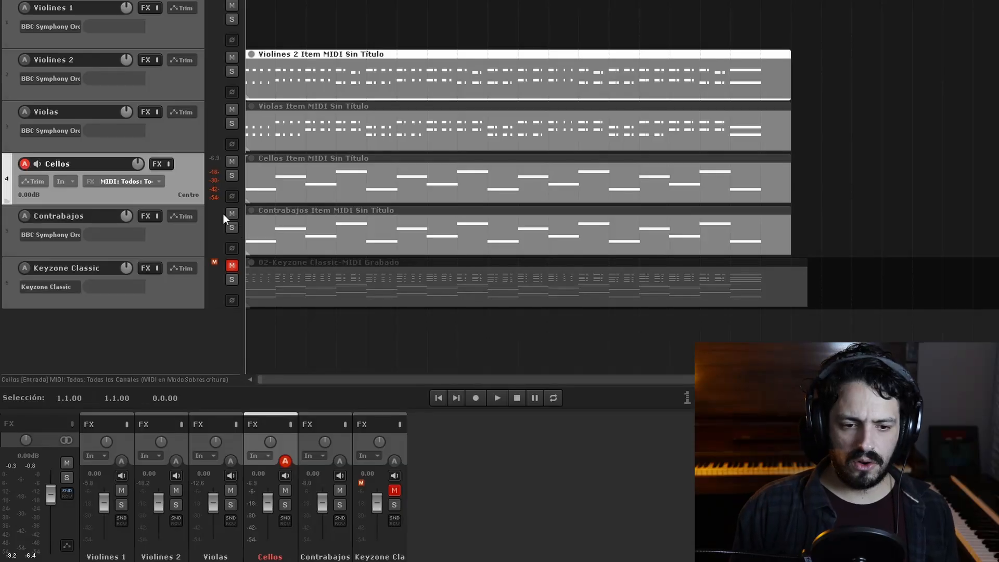
{"action": "left_click", "coordinate": [232, 213]}
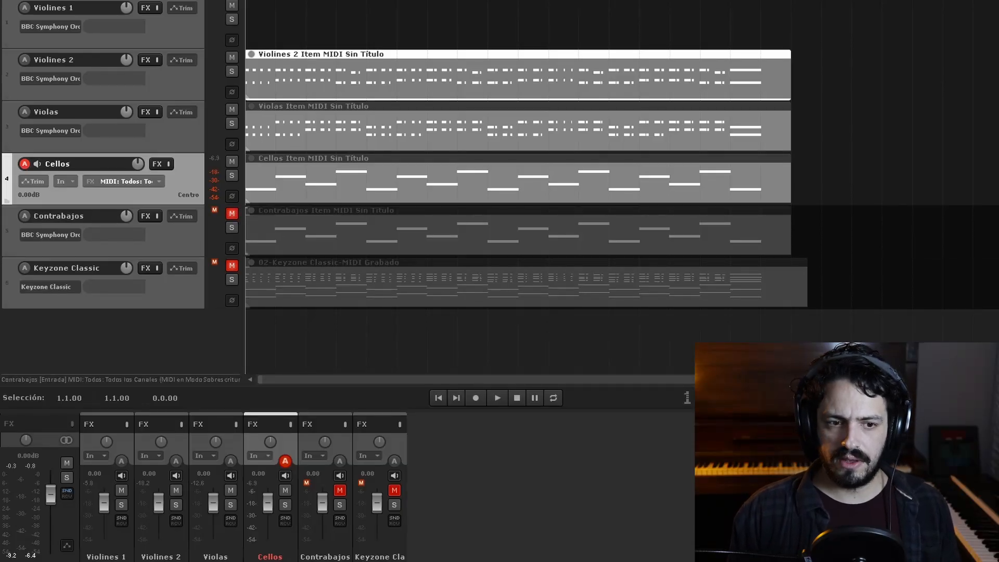
{"action": "double_click", "coordinate": [302, 204]}
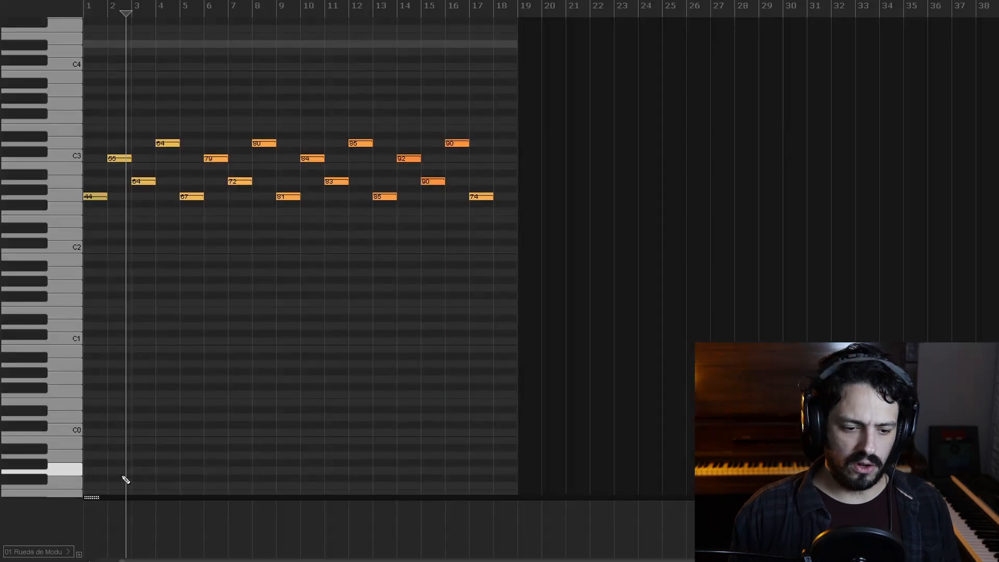
{"action": "key", "text": "Home"}
{"action": "scroll", "coordinate": [284, 214], "scroll_direction": "up", "scroll_amount": 2}
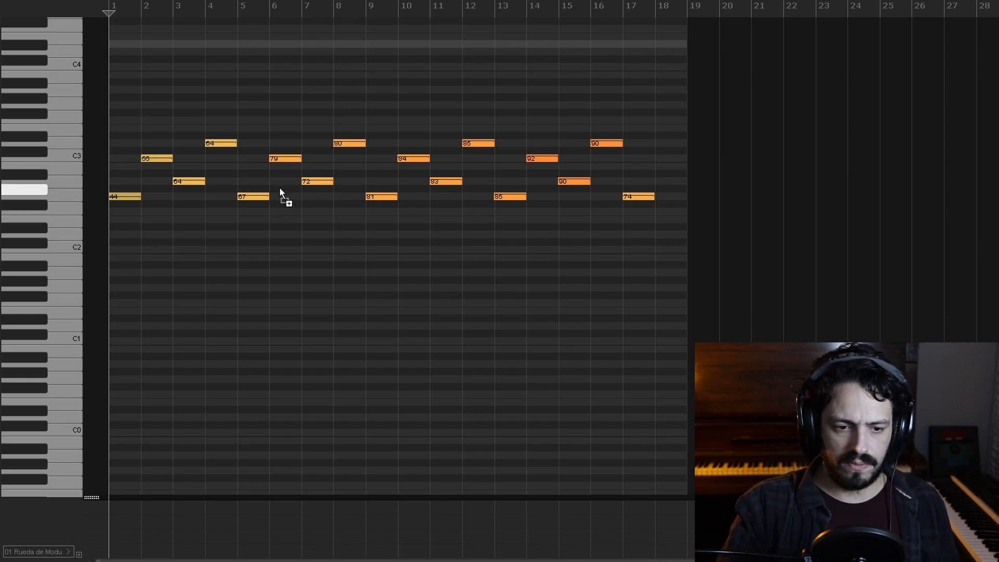
{"action": "scroll", "coordinate": [280, 187], "scroll_direction": "left", "scroll_amount": 2}
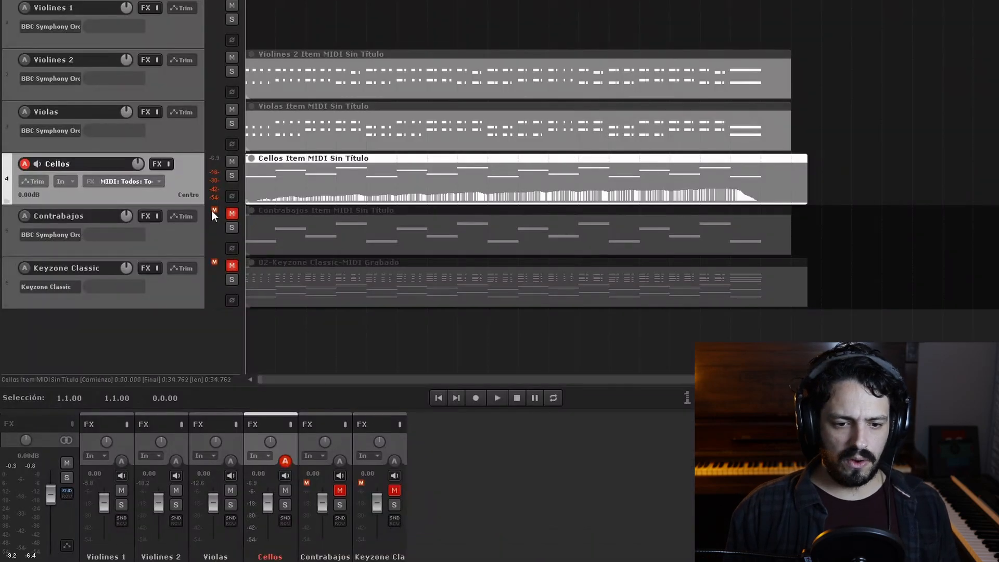
- Unmute Contrabajos and record a gradually rising modulation wheel curve over its notes from bar 1, falling away after the last note
{"action": "left_click", "coordinate": [232, 214]}
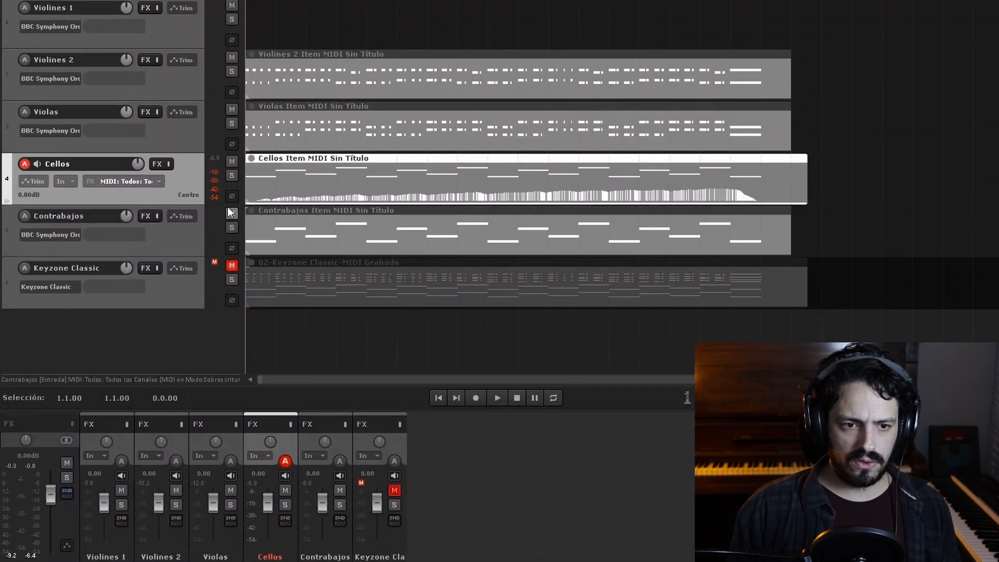
{"action": "double_click", "coordinate": [270, 233]}
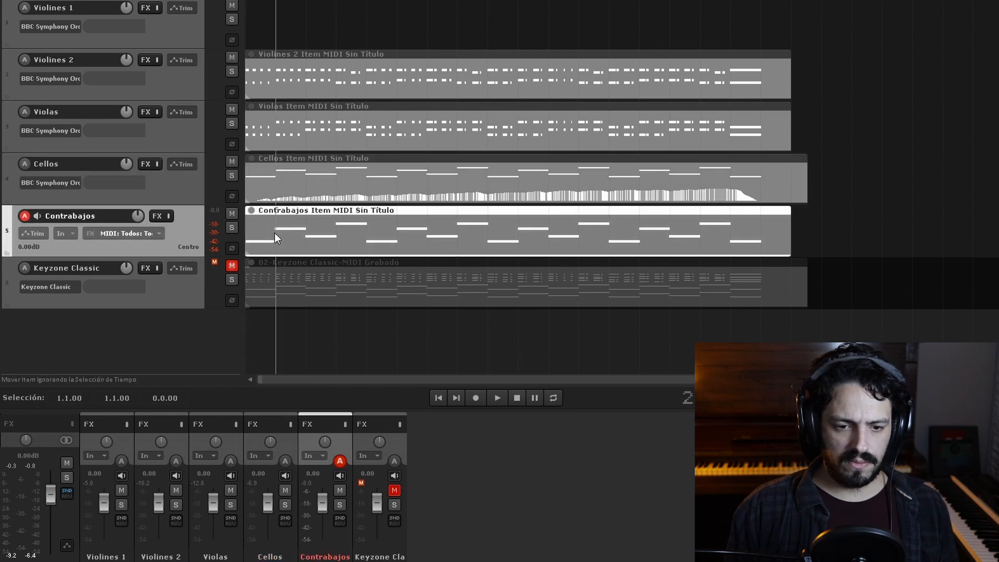
{"action": "left_click_drag", "start_coordinate": [195, 561], "coordinate": [161, 560]}
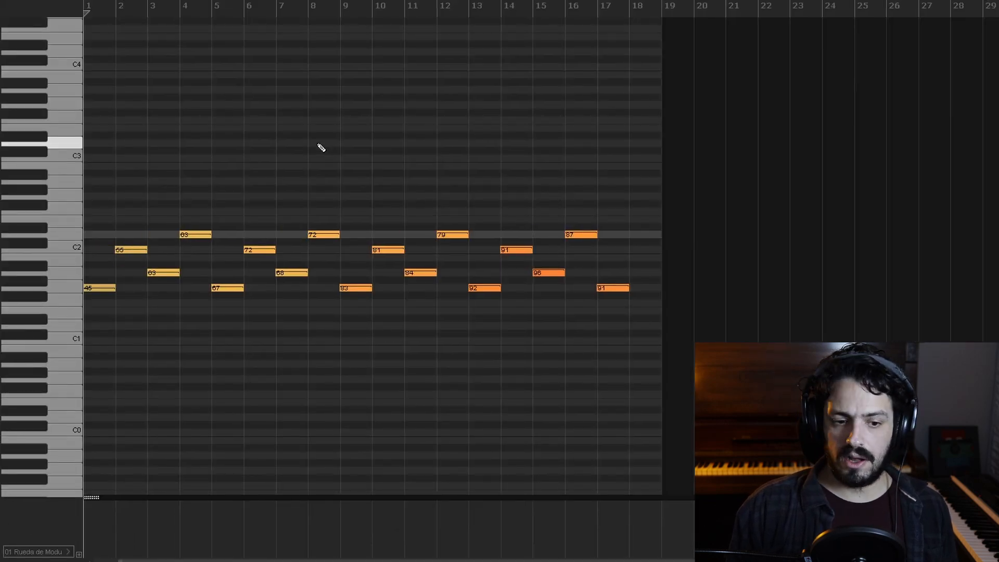
{"action": "scroll", "coordinate": [261, 176], "scroll_direction": "up", "scroll_amount": 2}
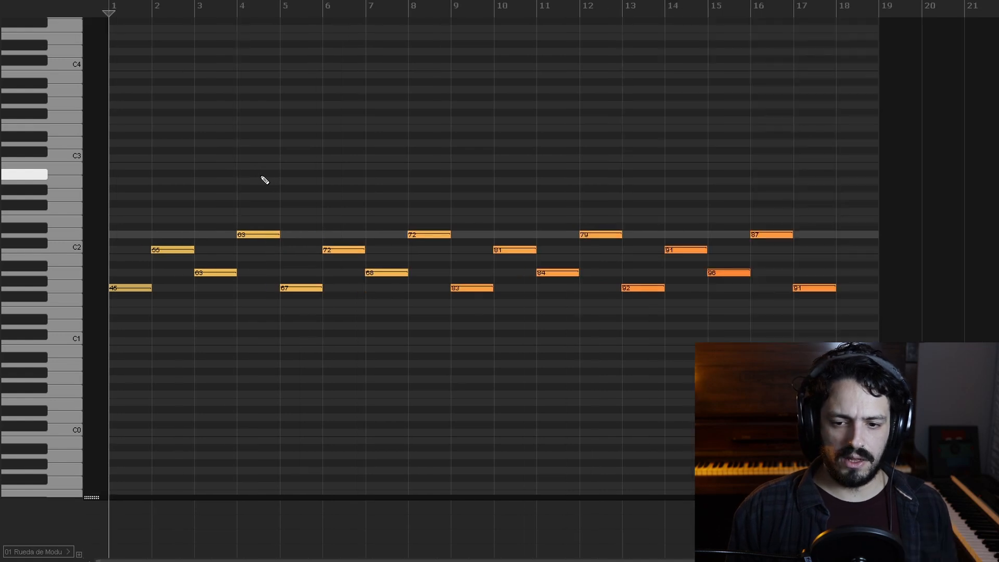
{"action": "scroll", "coordinate": [259, 179], "scroll_direction": "left", "scroll_amount": 2}
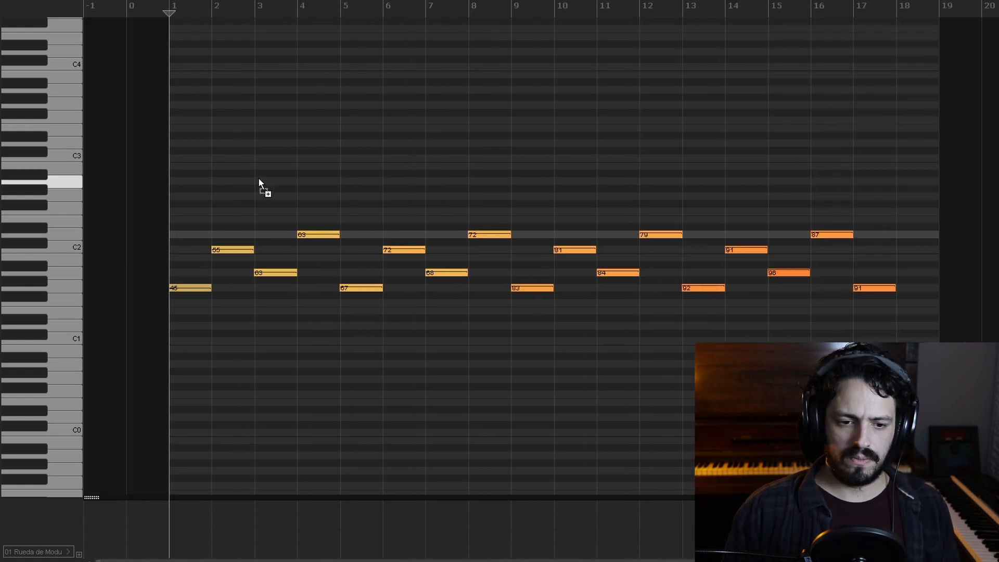
{"action": "key", "text": "space"}
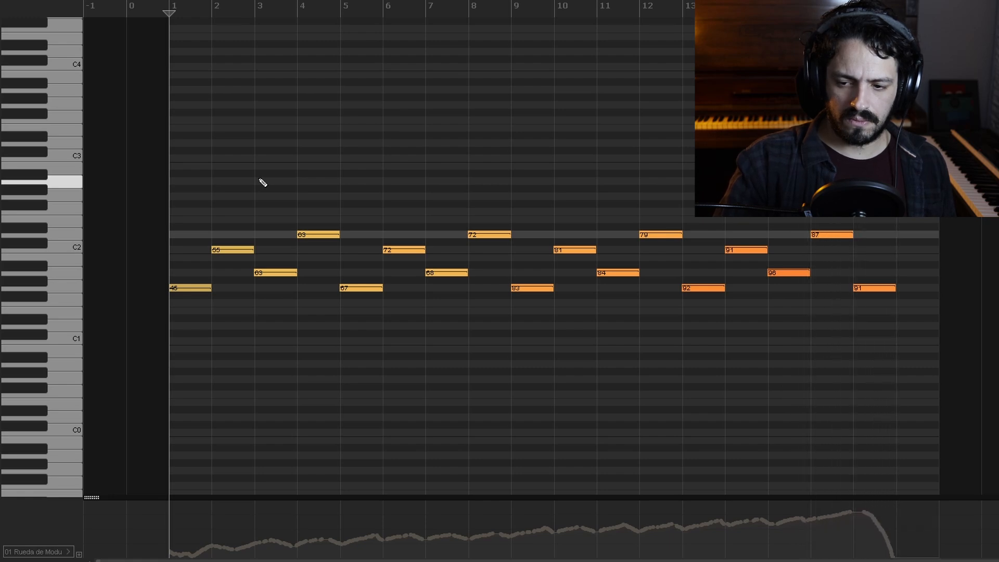
- Play the arrangement from bar 1 to hear the cello and double bass dynamics with the other strings
{"action": "key", "text": "space"}
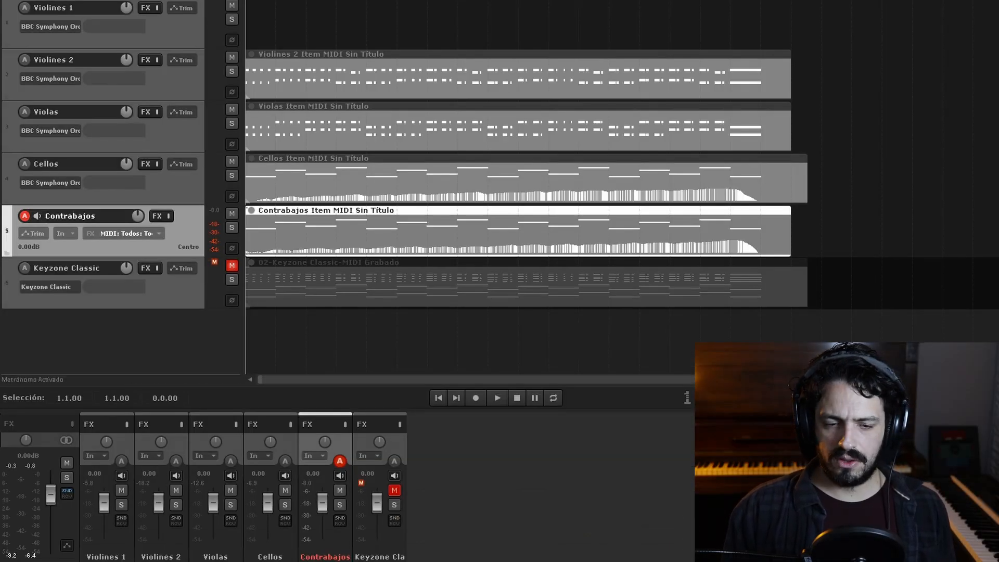
{"action": "key", "text": "space"}
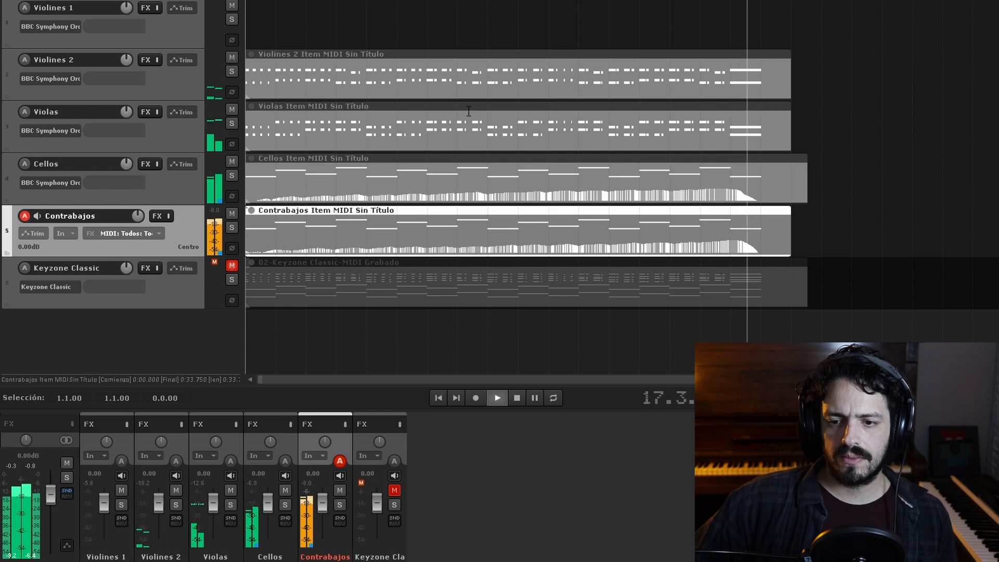
{"action": "key", "text": "space"}
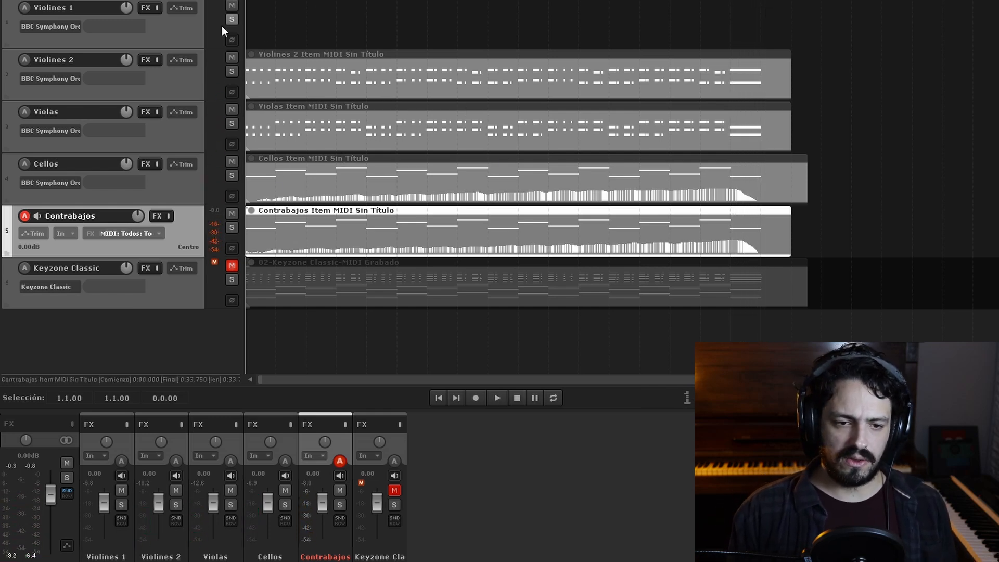
- Record a MIDI melody on the Violines 1 track, starting the recording at bar 1 and stopping after bar 18 begins
{"action": "left_click", "coordinate": [189, 27]}
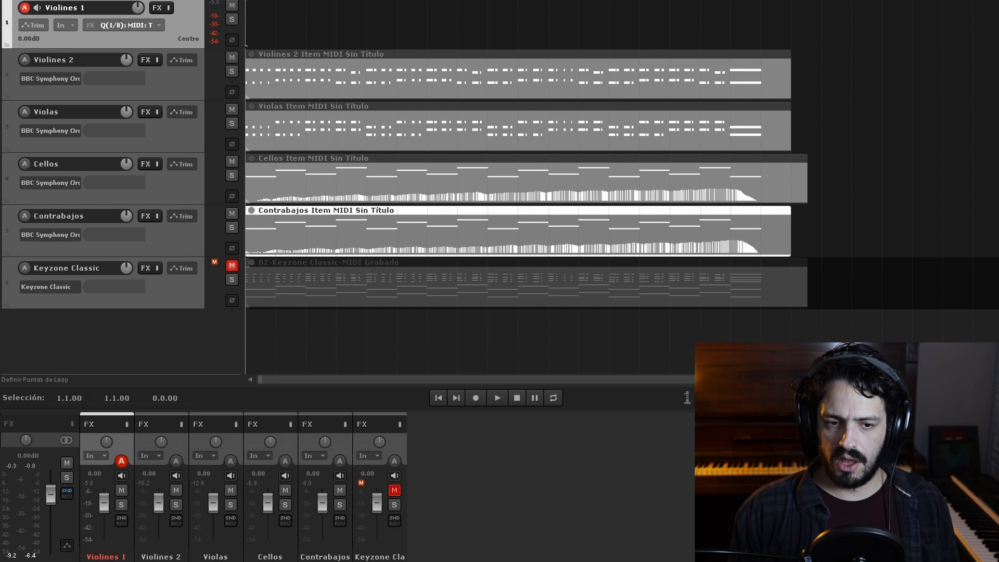
{"action": "key", "text": "ctrl+r"}
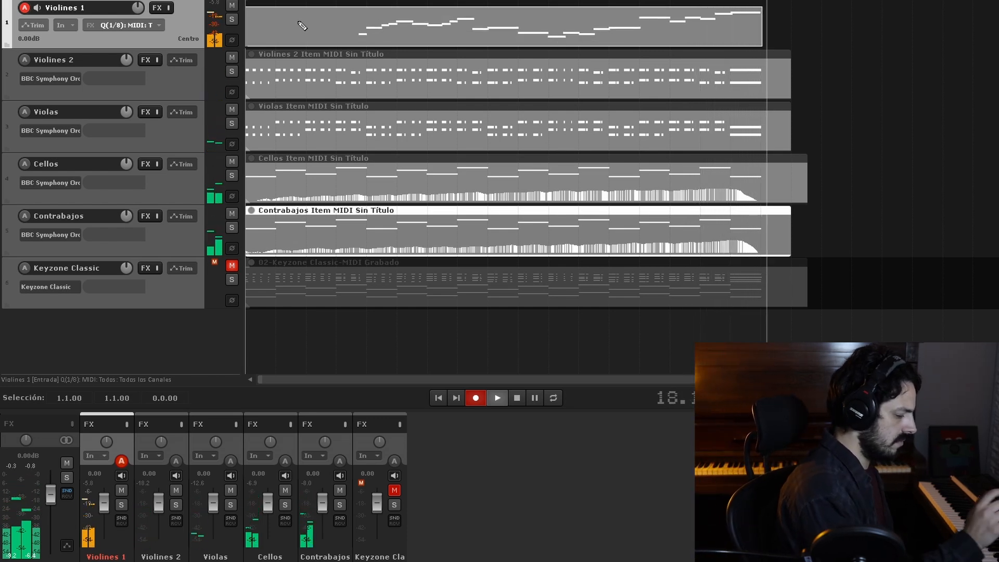
{"action": "key", "text": "space"}
- Set Violines 1 to MIDI overdub recording and record modulation wheel dynamics over its melody, falling away at the end
{"action": "right_click", "coordinate": [25, 7]}
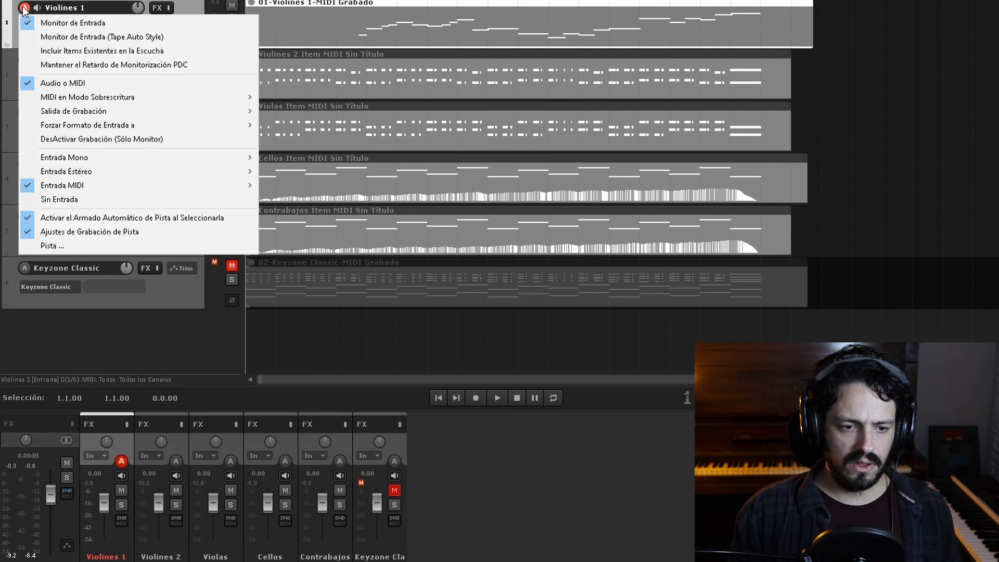
{"action": "mouse_move", "coordinate": [107, 97]}
{"action": "left_click", "coordinate": [299, 96]}
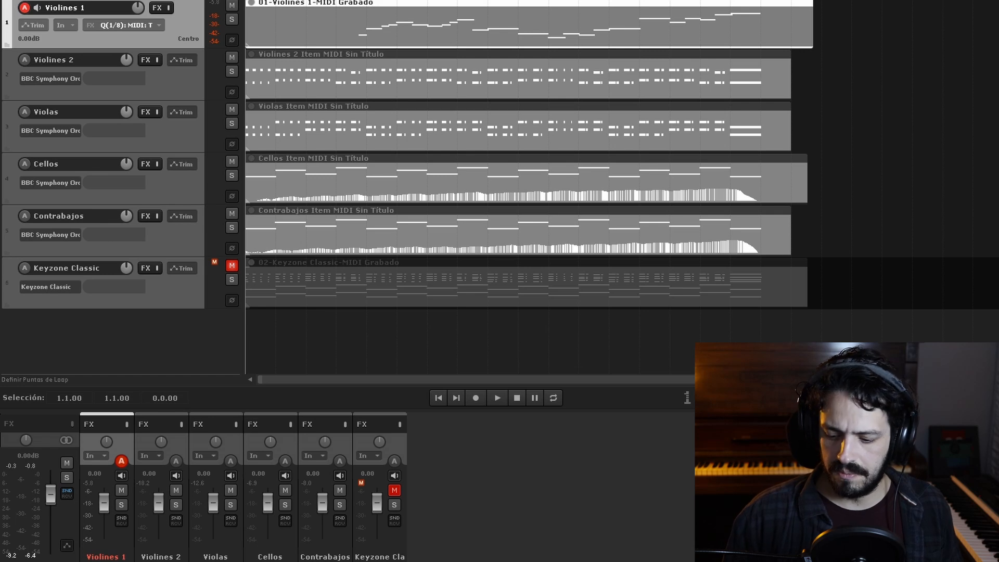
{"action": "key", "text": "ctrl+r"}
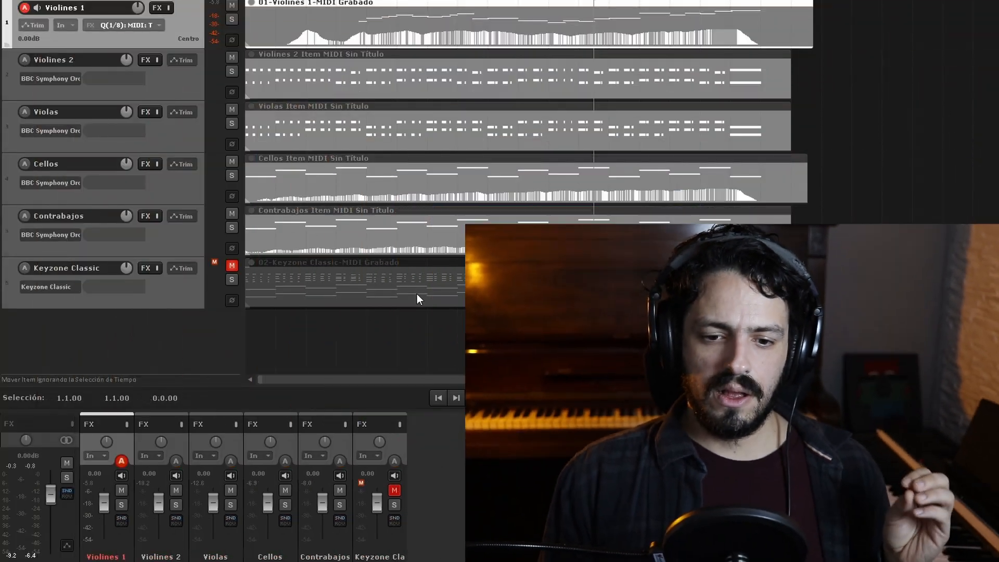
- Open all five string tracks' MIDI items together in the piano roll and examine how the Violines 1 melody sits above the accompaniment
{"action": "left_click", "coordinate": [417, 293]}
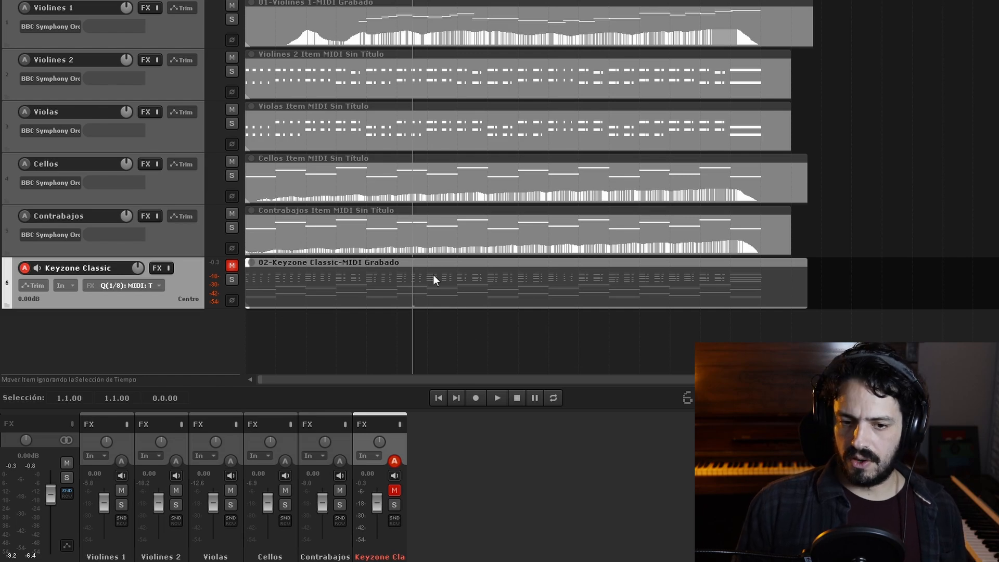
{"action": "key", "text": "Left"}
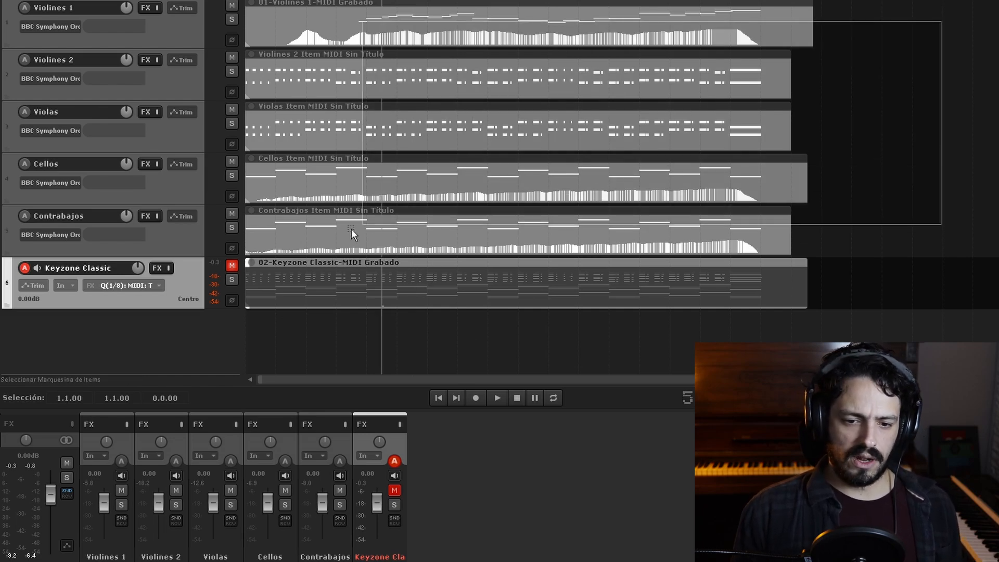
{"action": "left_click", "coordinate": [312, 236]}
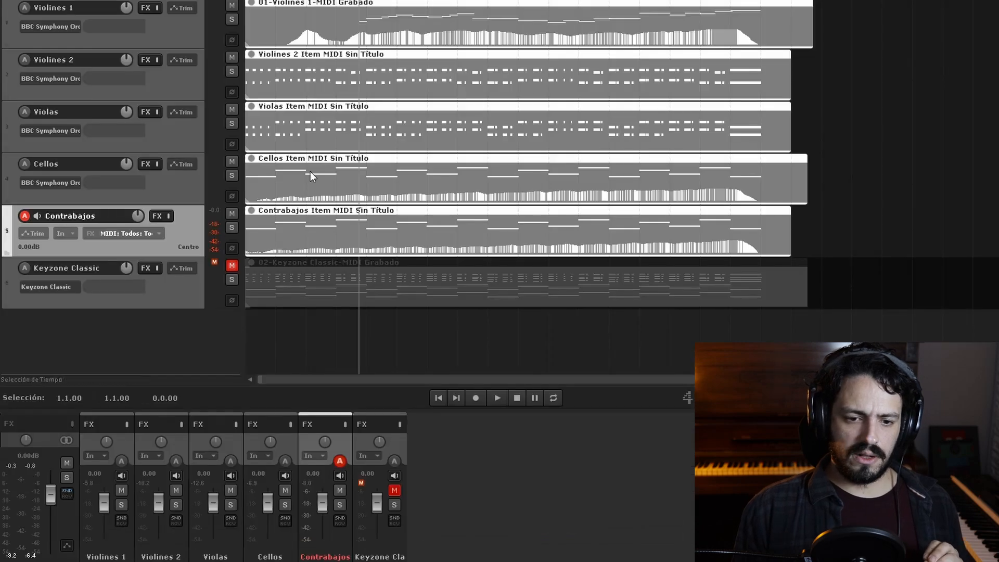
{"action": "double_click", "coordinate": [308, 173]}
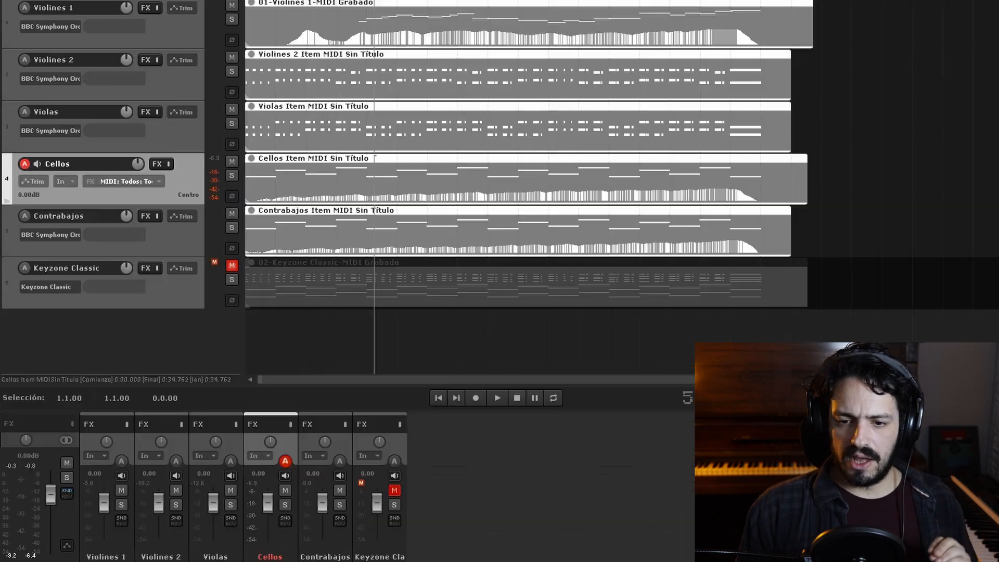
{"action": "double_click", "coordinate": [675, 129]}
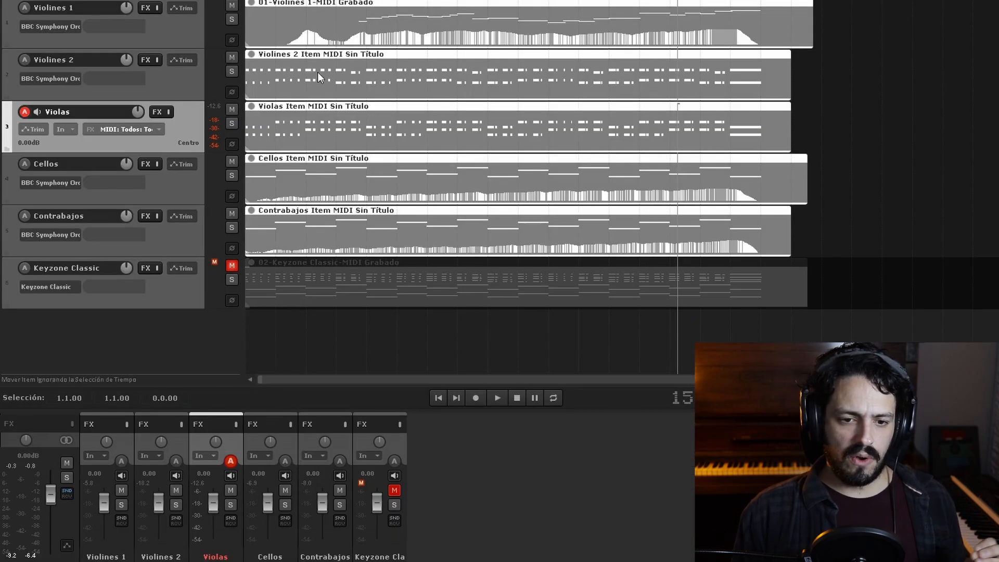
{"action": "double_click", "coordinate": [317, 73]}
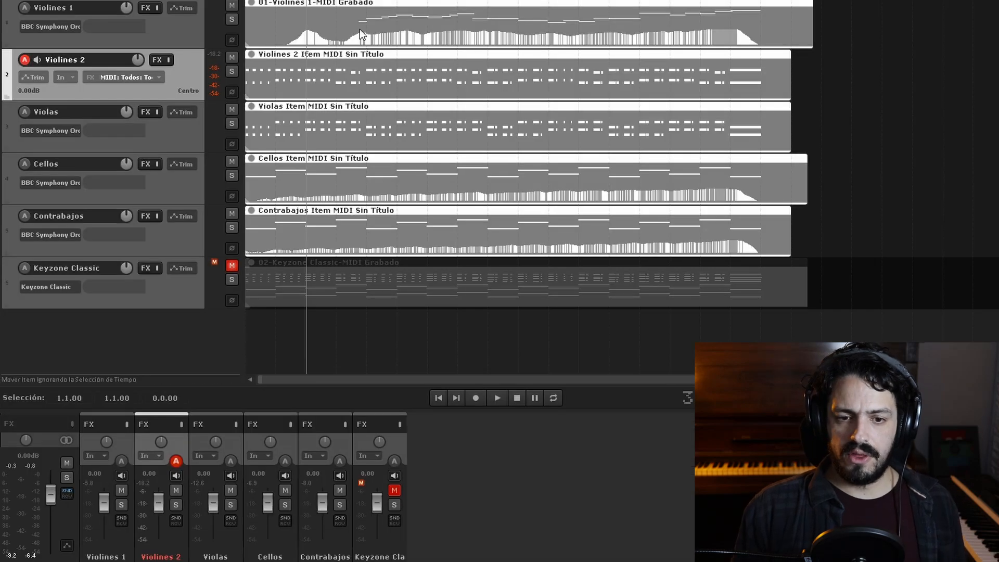
{"action": "double_click", "coordinate": [360, 29]}
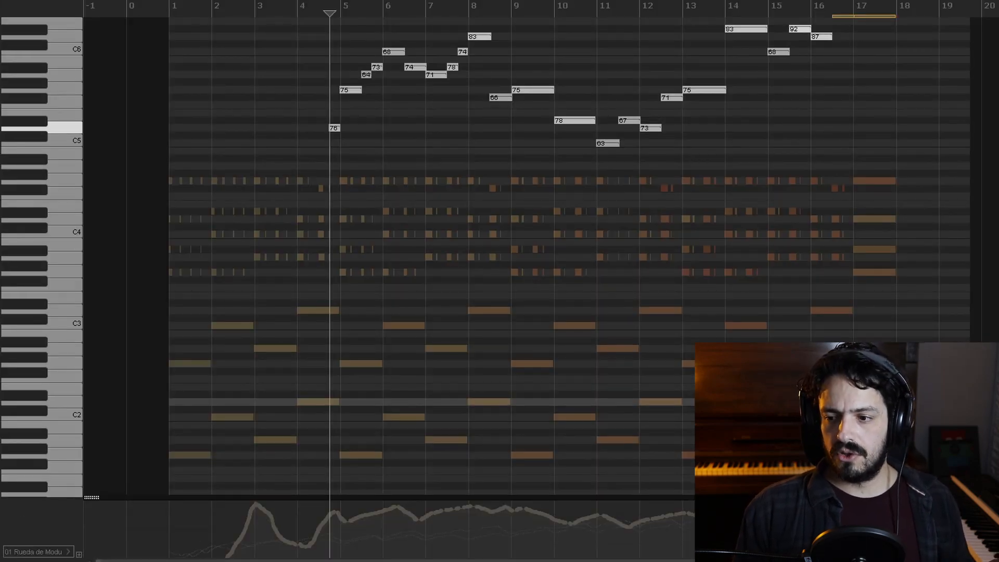
{"action": "scroll", "coordinate": [884, 171], "scroll_direction": "up", "scroll_amount": 3}
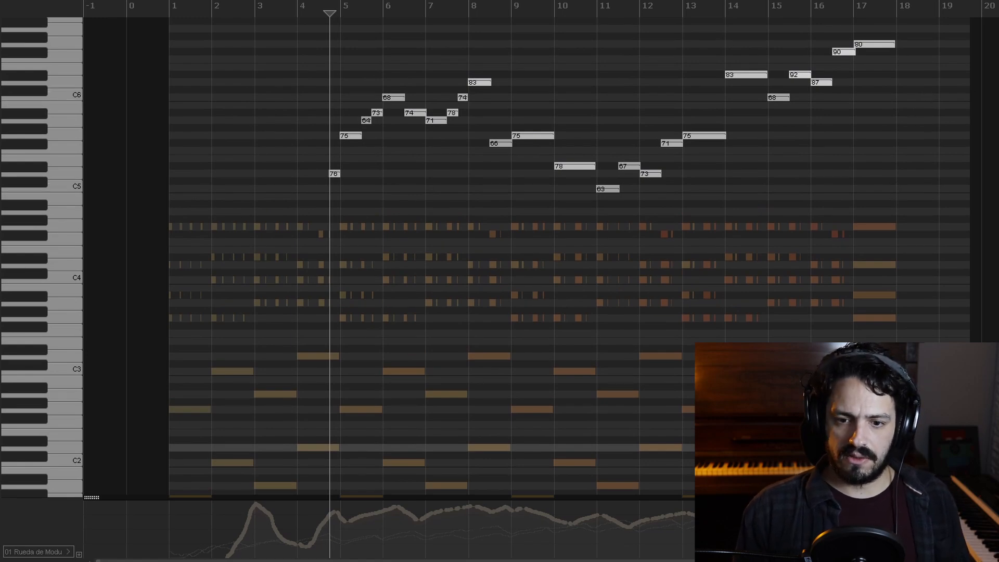
{"action": "key", "text": "Escape"}
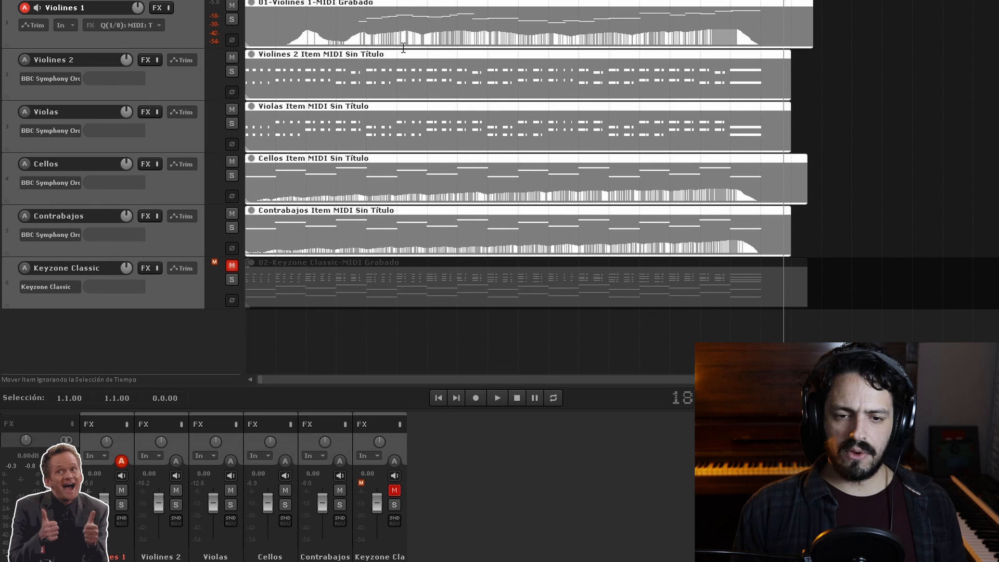
- Duplicate the Violines 1 track and delete the MIDI item from the copy
{"action": "left_click", "coordinate": [368, 24]}
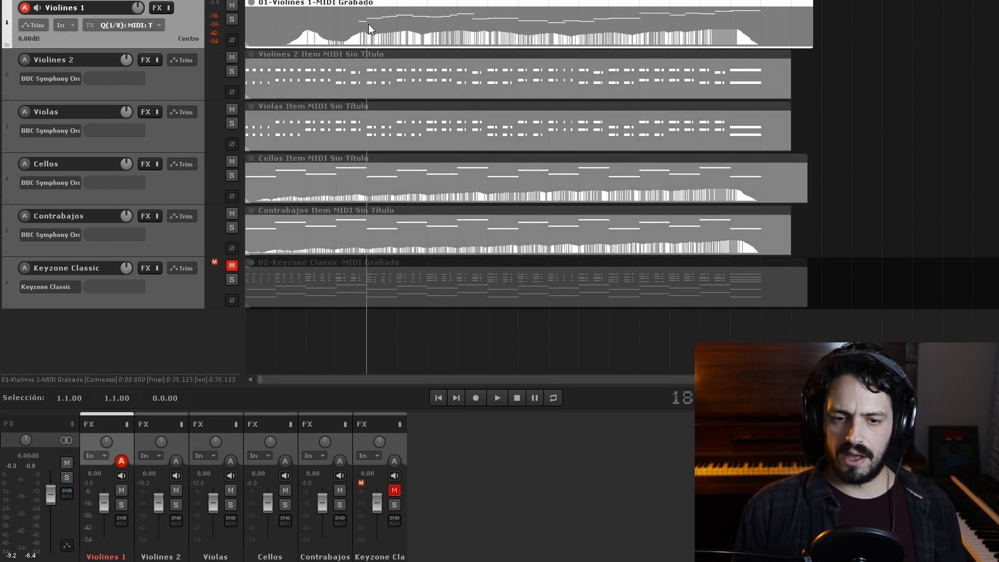
{"action": "right_click", "coordinate": [187, 28]}
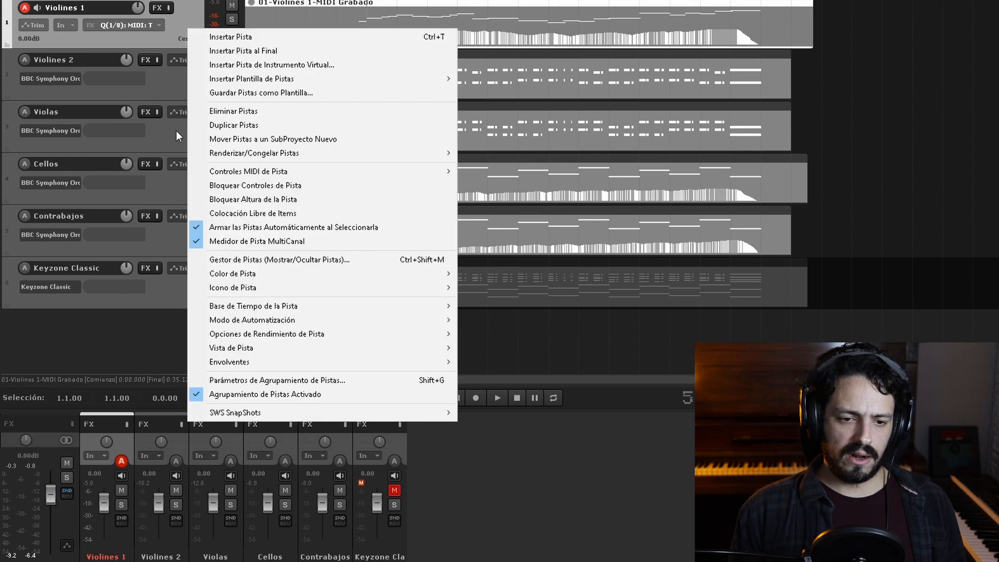
{"action": "left_click", "coordinate": [221, 127]}
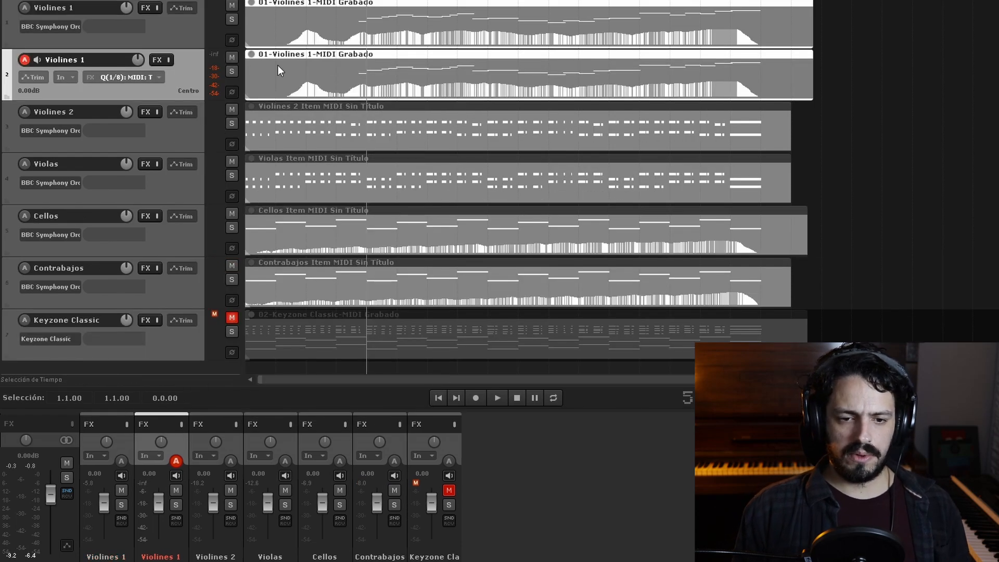
{"action": "left_click", "coordinate": [308, 67]}
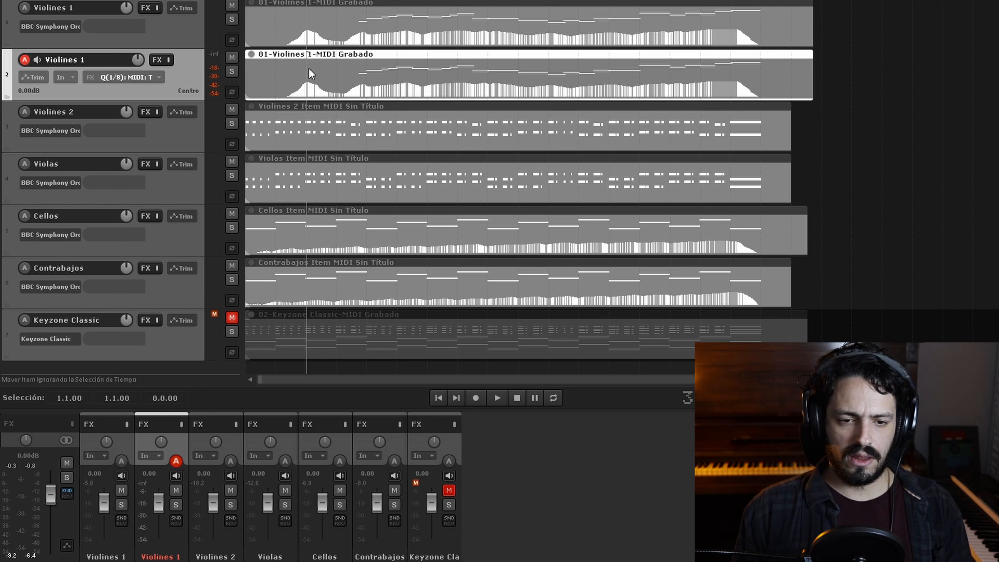
{"action": "key", "text": "Delete"}
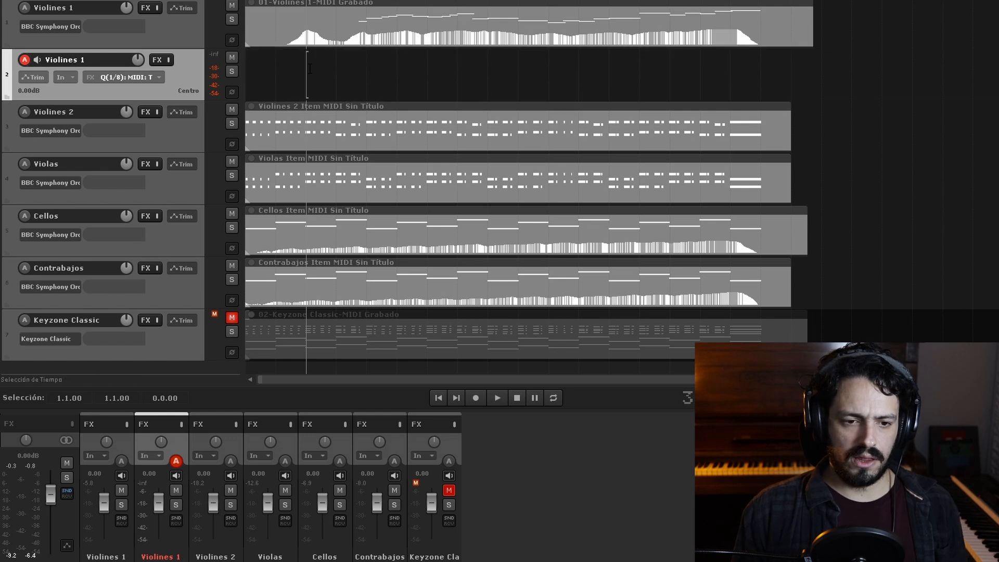
- Load Brass: Trumpets a3 in the duplicated track's BBC Symphony Orchestra instrument and rename the track Trompetas
{"action": "right_click", "coordinate": [151, 61]}
{"action": "left_click", "coordinate": [189, 78]}
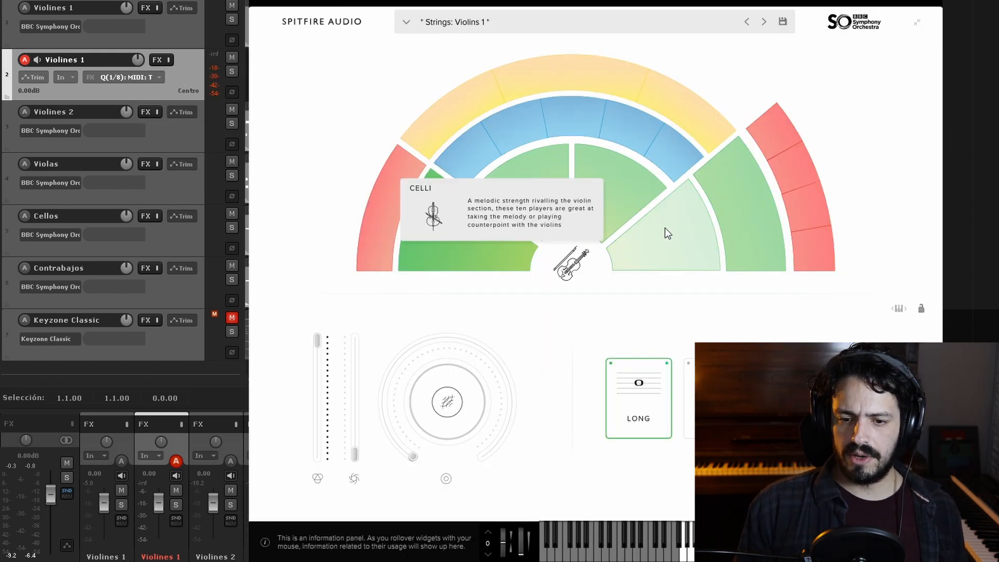
{"action": "left_click", "coordinate": [769, 131]}
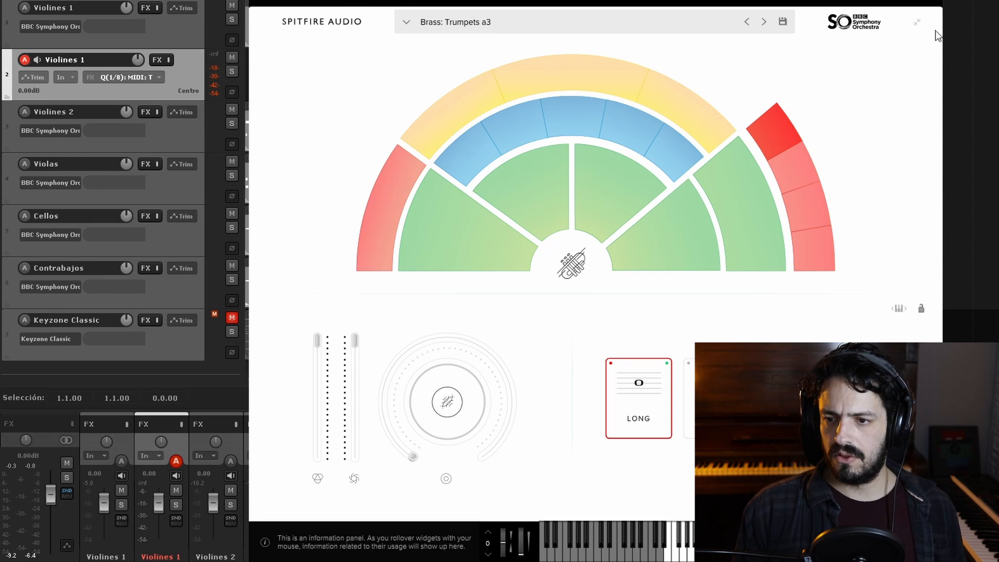
{"action": "key", "text": "Escape"}
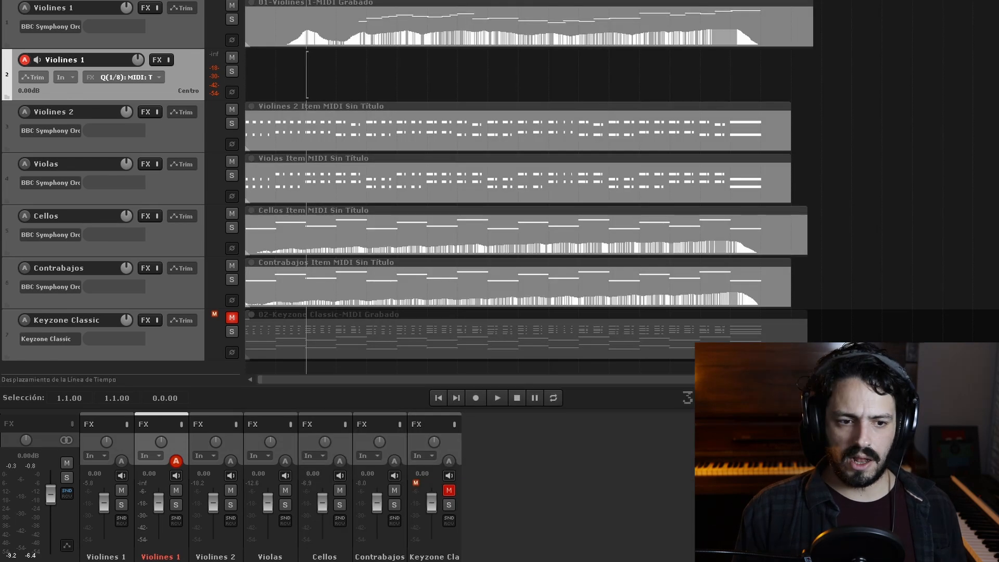
{"action": "double_click", "coordinate": [121, 58]}
{"action": "type", "text": "Trompetas"}
{"action": "key", "text": "Return"}
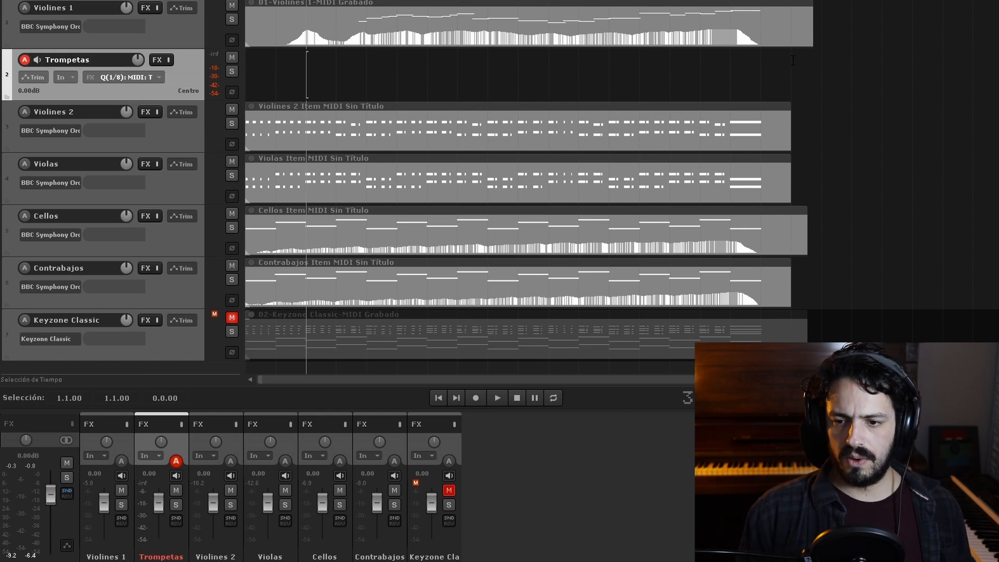
- Add an empty MIDI item spanning the piece on Trompetas and record a melody entering just before bar 9, with modulation wheel dynamics
{"action": "left_click_drag", "start_coordinate": [727, 67], "coordinate": [238, 69]}
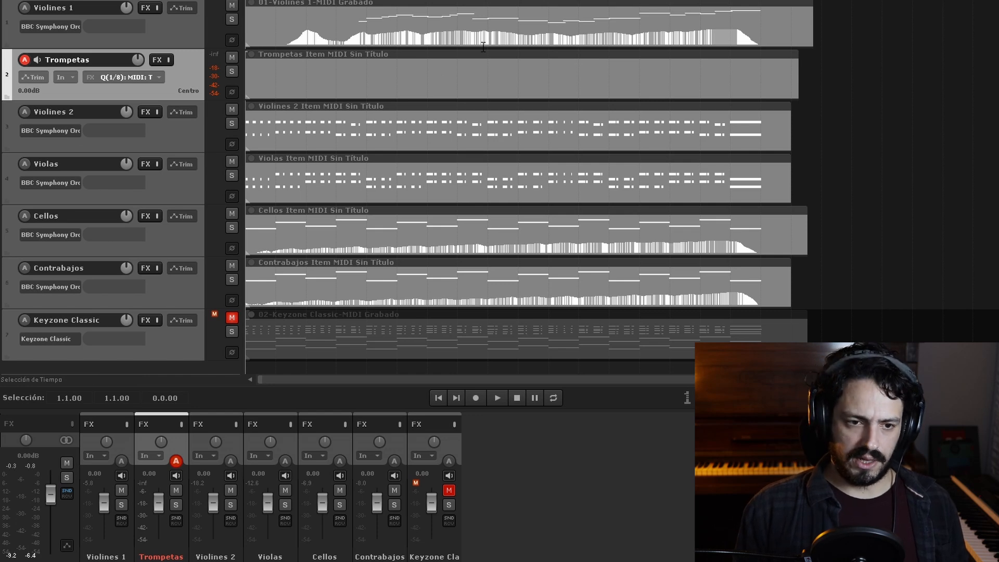
{"action": "key", "text": "ctrl+r"}
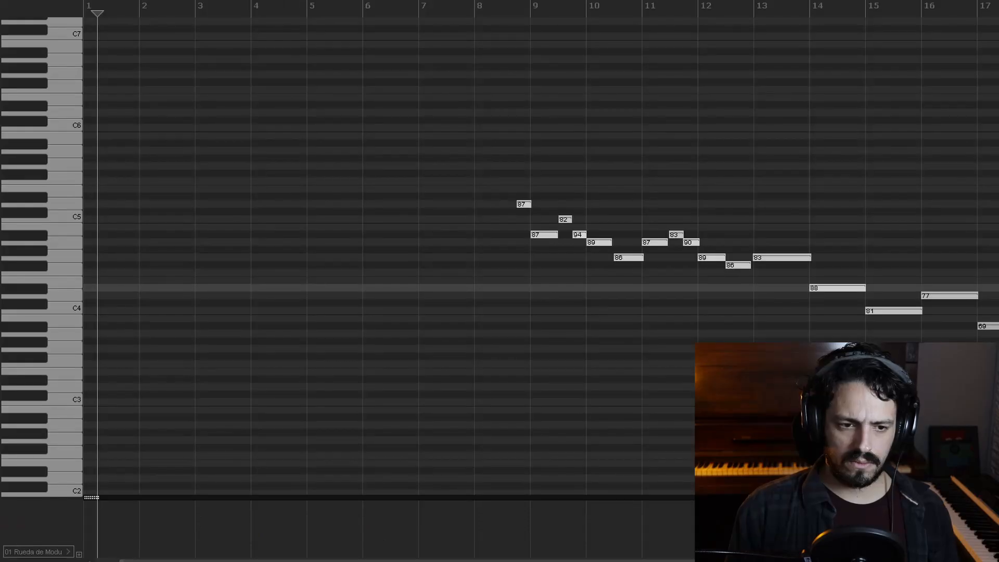
{"action": "key", "text": "Home"}
{"action": "key", "text": "space"}
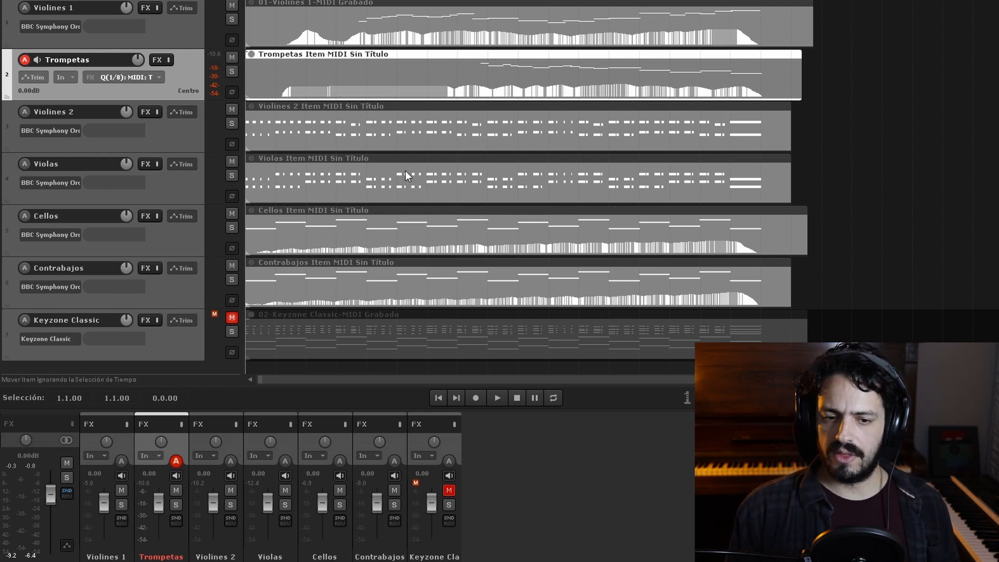
- Duplicate the Trompetas track and delete the MIDI item from the copy
{"action": "right_click", "coordinate": [189, 84]}
{"action": "left_click", "coordinate": [219, 178]}
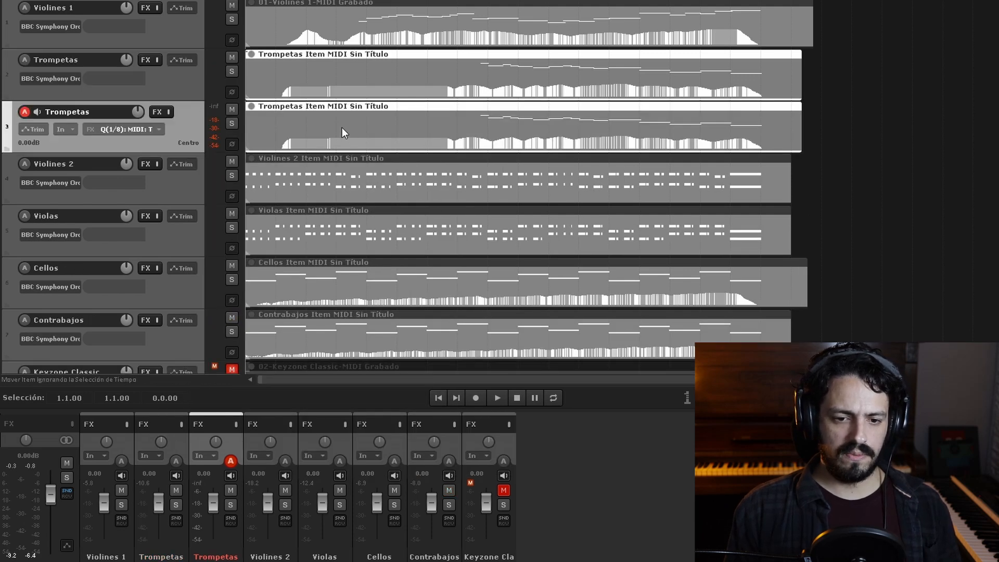
{"action": "left_click", "coordinate": [339, 126]}
{"action": "key", "text": "Delete"}
- Load Percussion: Harp and Celeste with Harp Plucks in the second Trompetas track's instrument and rename the track Arpa
{"action": "right_click", "coordinate": [155, 112]}
{"action": "left_click", "coordinate": [176, 126]}
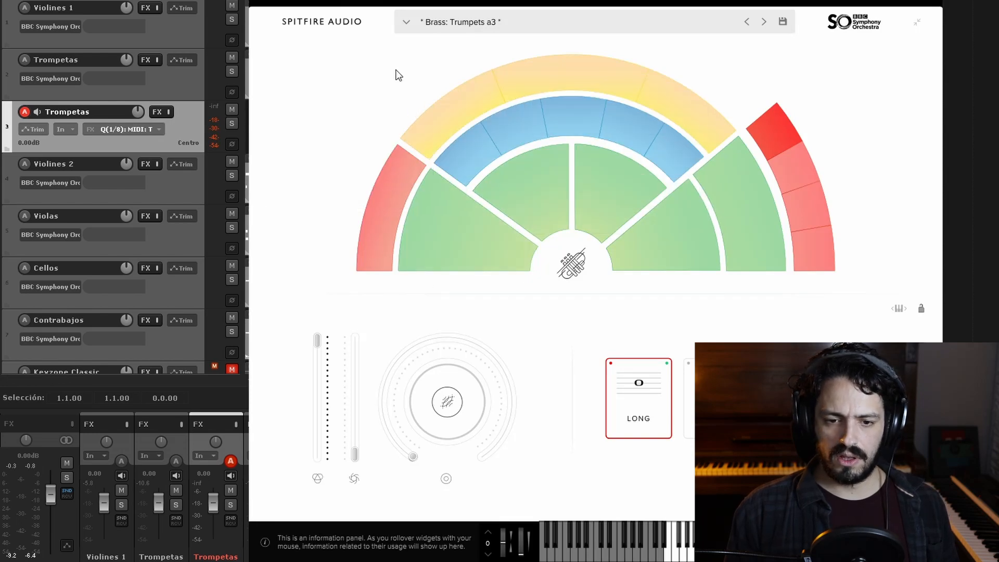
{"action": "left_click", "coordinate": [441, 120]}
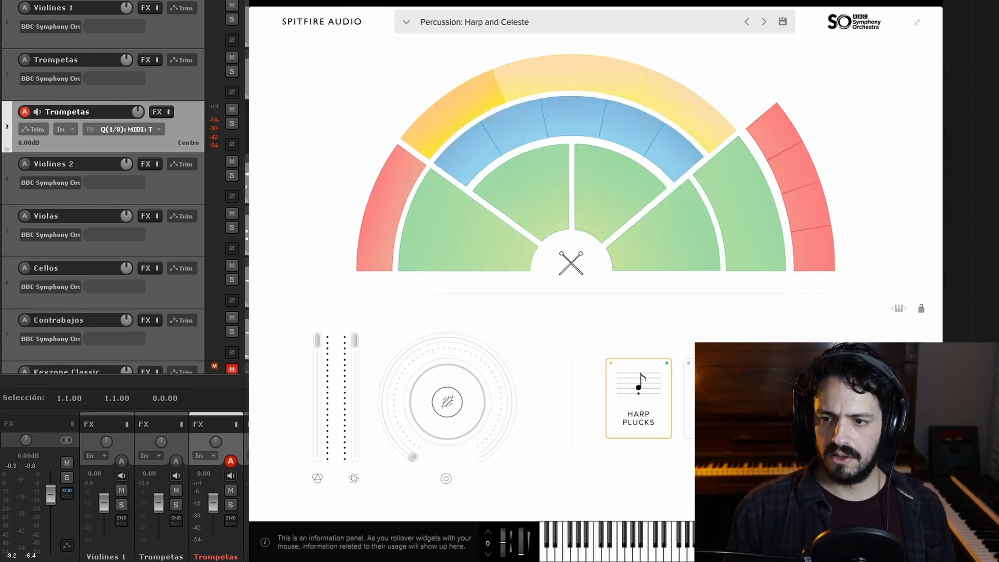
{"action": "left_click", "coordinate": [931, 1]}
{"action": "double_click", "coordinate": [94, 112]}
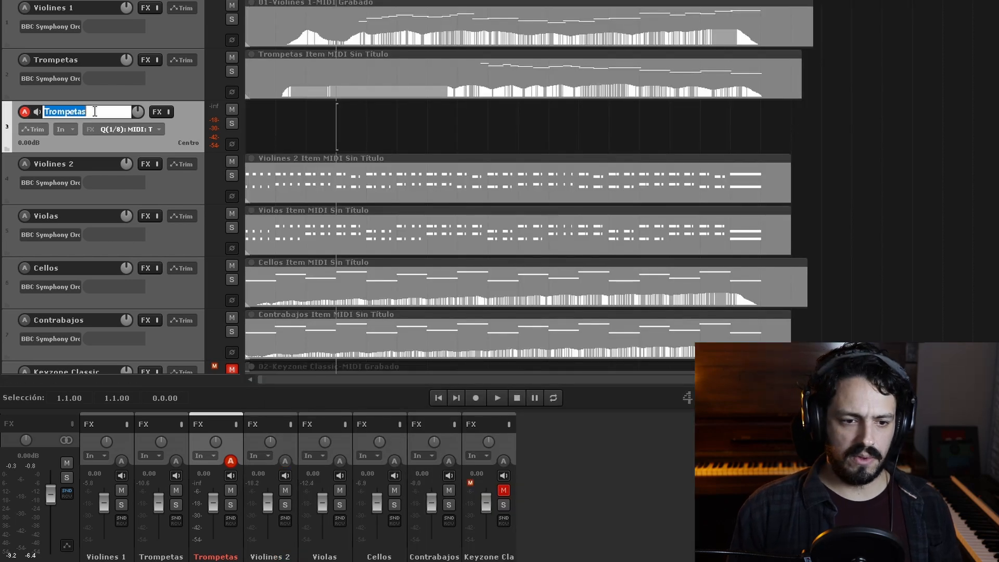
{"action": "type", "text": "Arpa"}
{"action": "key", "text": "Return"}
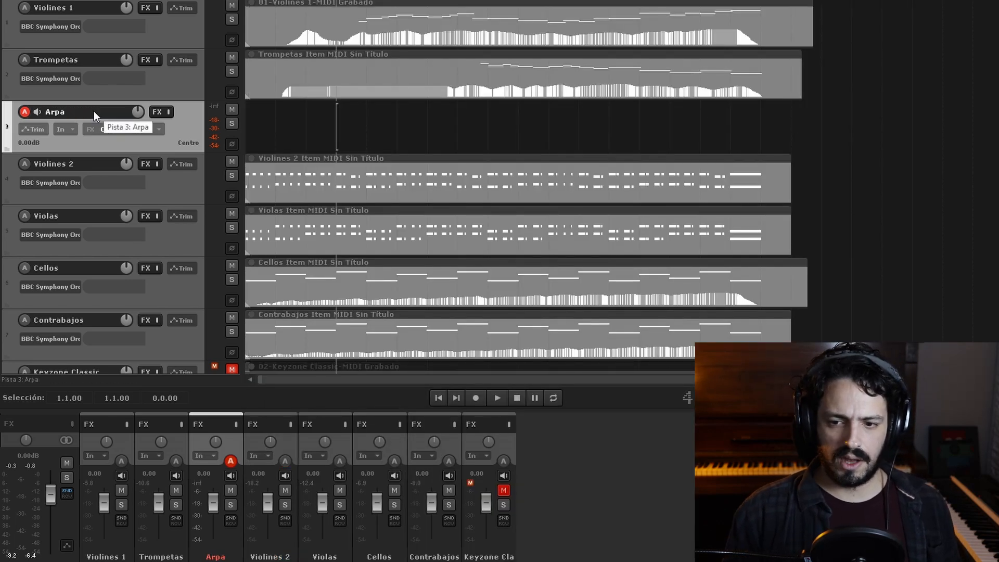
- Add an empty MIDI item spanning the piece on Arpa and raise the track volume to +4.62 dB
{"action": "left_click_drag", "start_coordinate": [775, 125], "coordinate": [239, 135]}
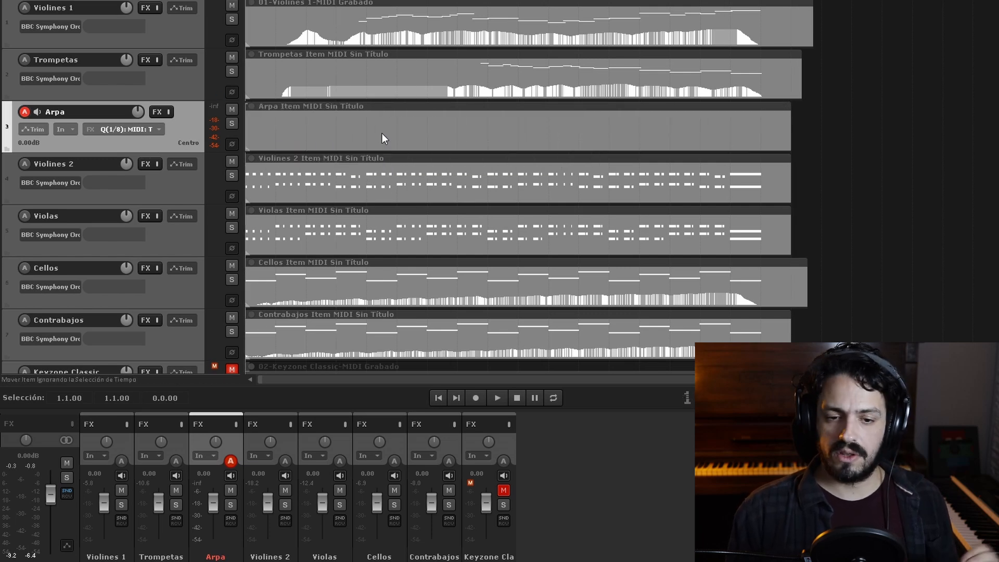
{"action": "scroll", "coordinate": [138, 112], "scroll_direction": "up", "scroll_amount": 3}
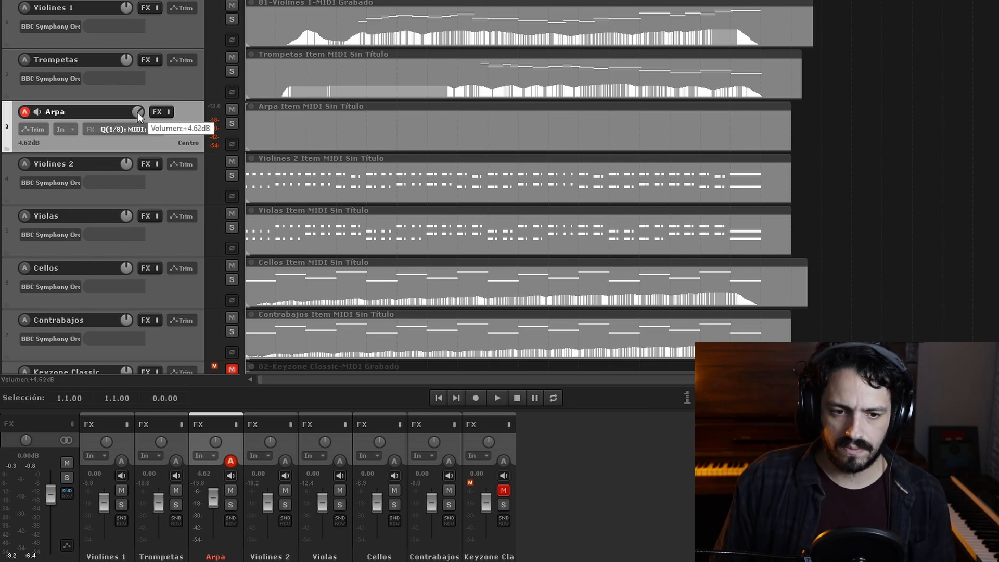
- Record a harp arpeggio part on Arpa from bar 1 into bar 18, and play back the full arrangement
{"action": "key", "text": "ctrl+r"}
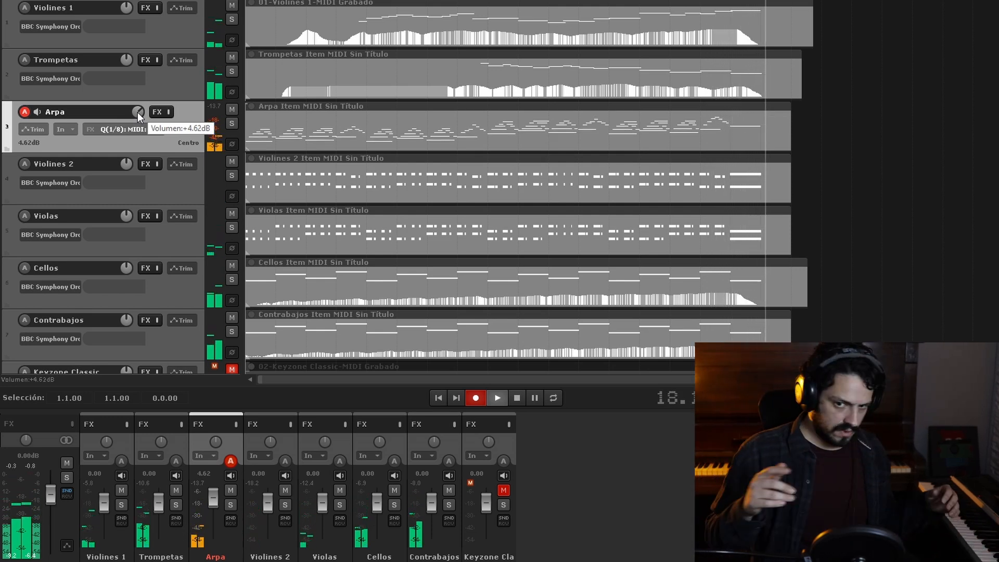
{"action": "key", "text": "space"}
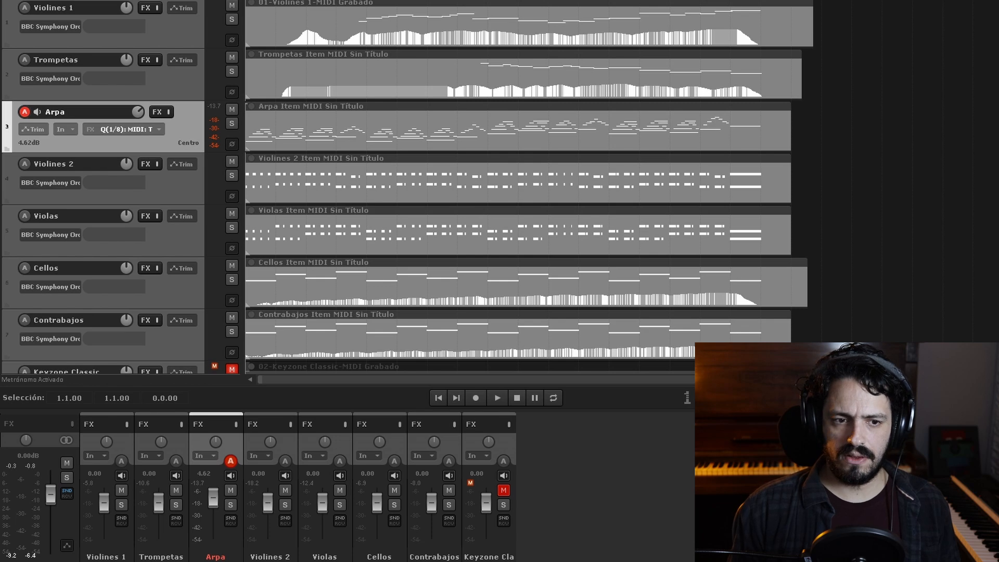
{"action": "key", "text": "space"}
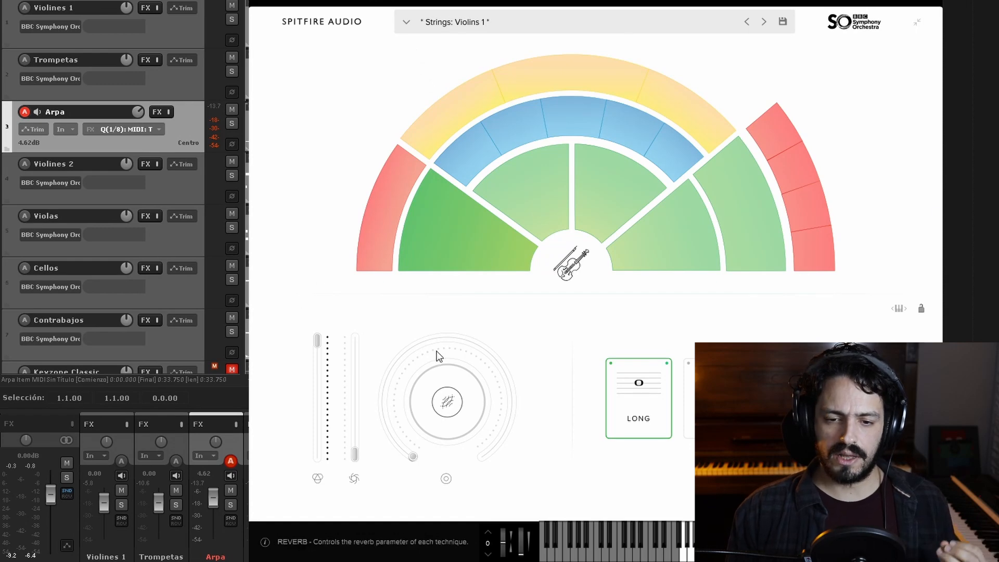
- Load the Strings: Celli preset in the BBC Symphony Orchestra instrument of the Violines 1 track
{"action": "mouse_move", "coordinate": [436, 352]}
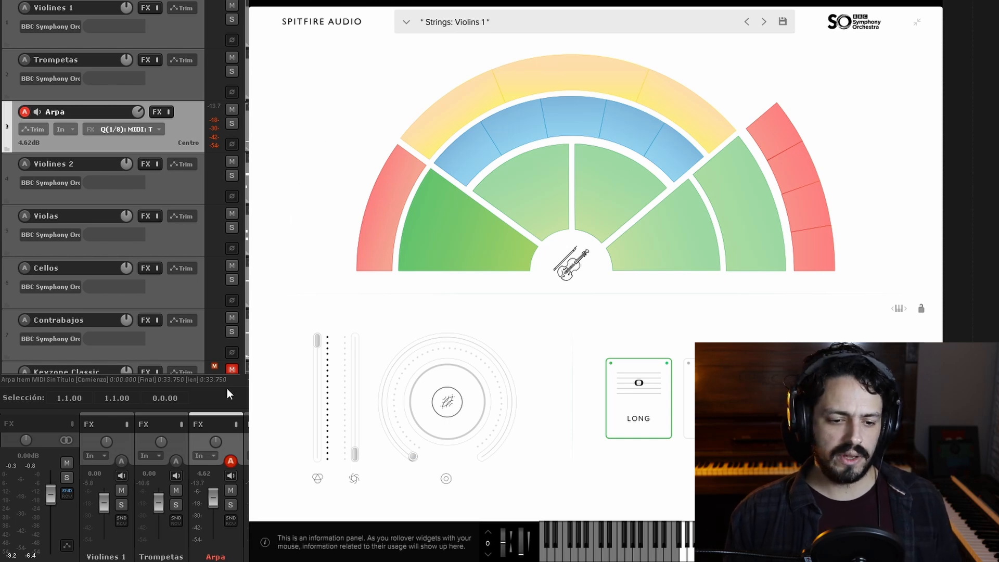
{"action": "mouse_move", "coordinate": [108, 441]}
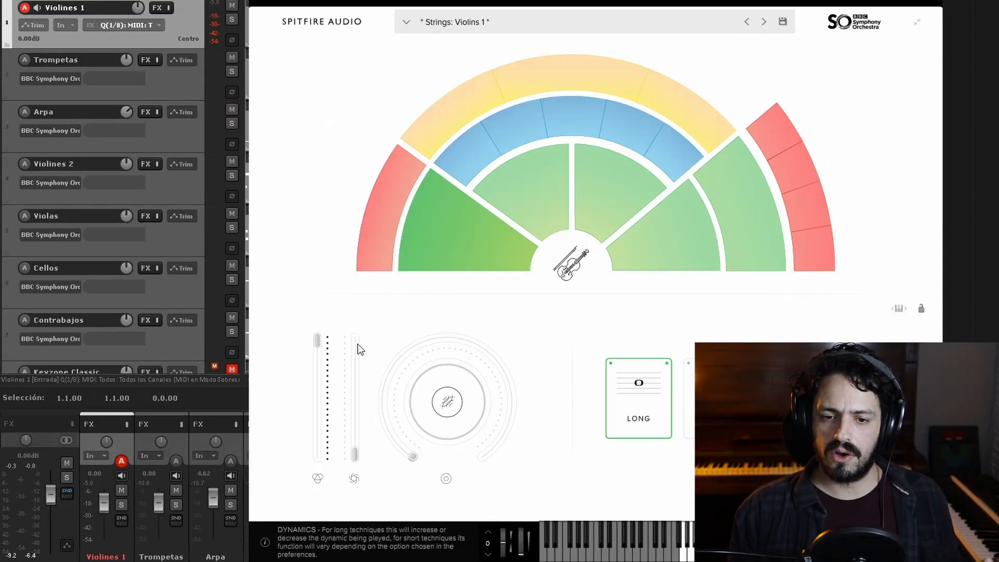
{"action": "mouse_move", "coordinate": [457, 239]}
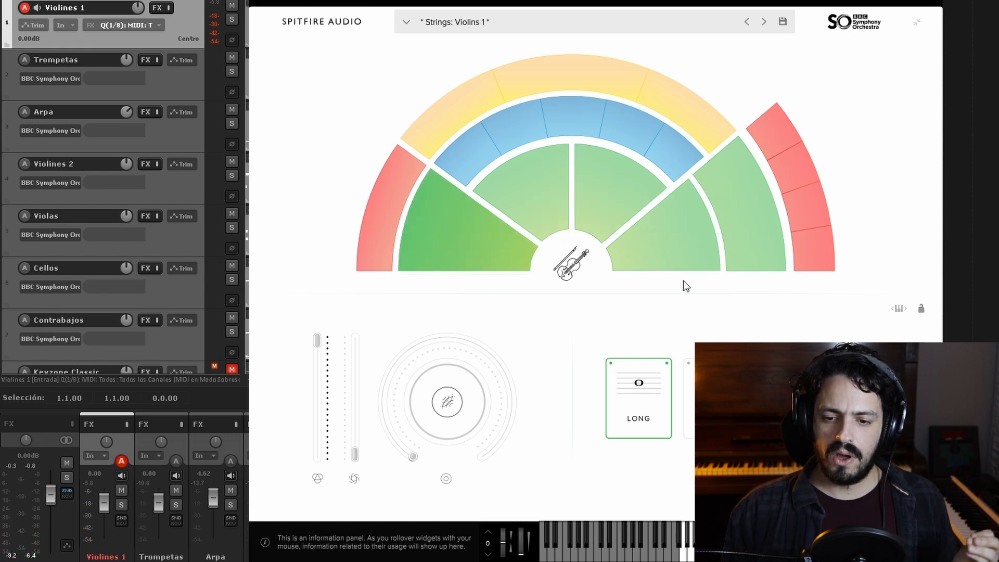
{"action": "left_click", "coordinate": [672, 249]}
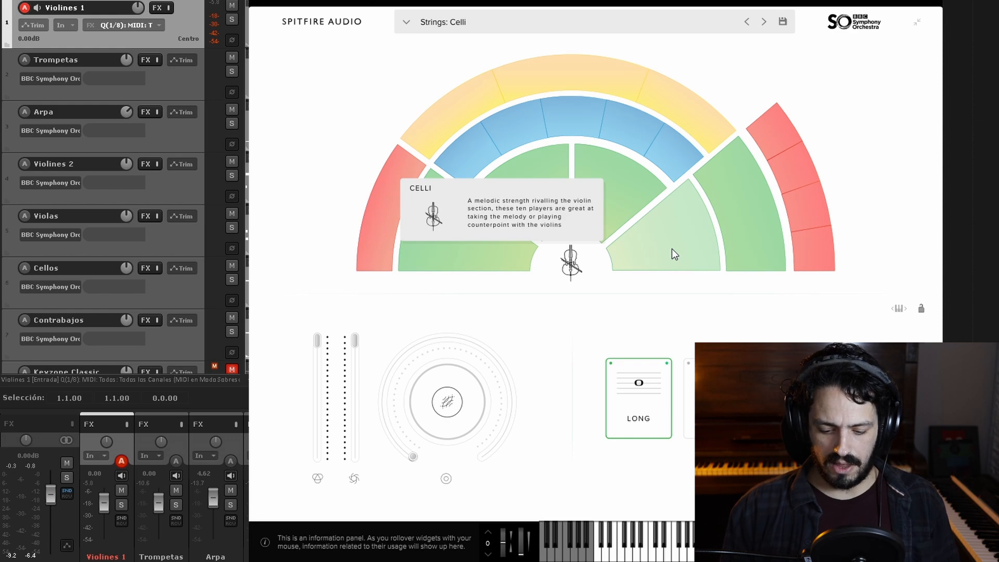